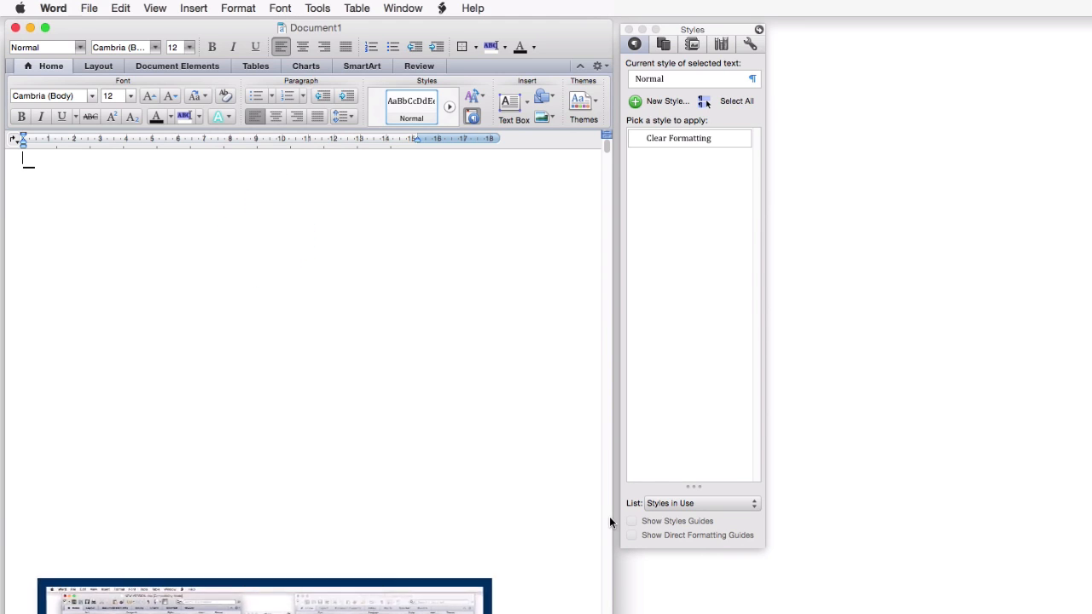
Switch the document to Outline view and write the level 1 heading "This will do perfectly as our first heading"
click(158, 8)
click(170, 54)
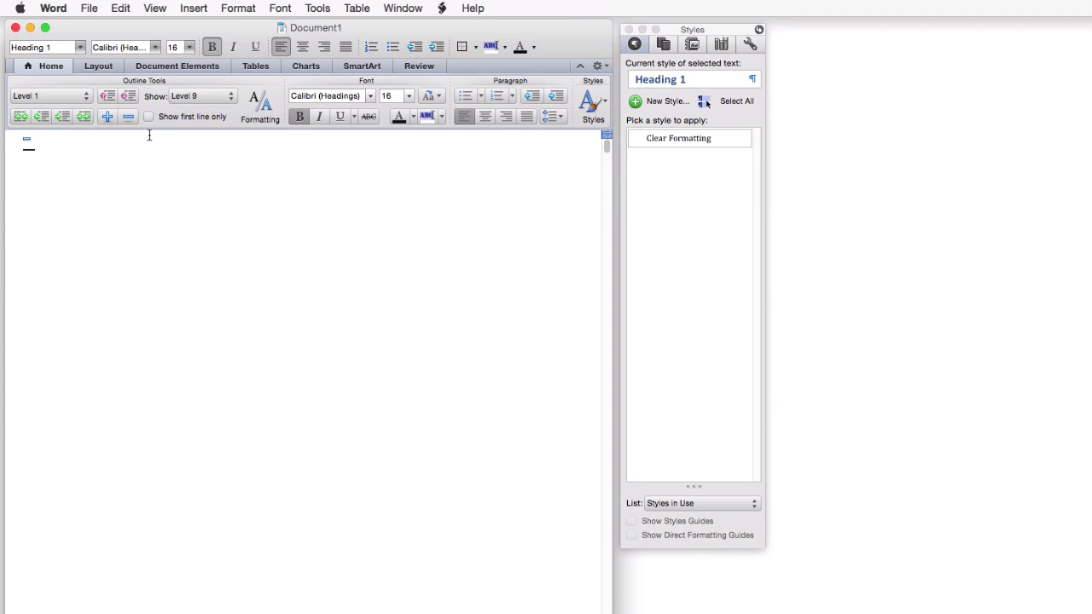
text(This will do perfect)
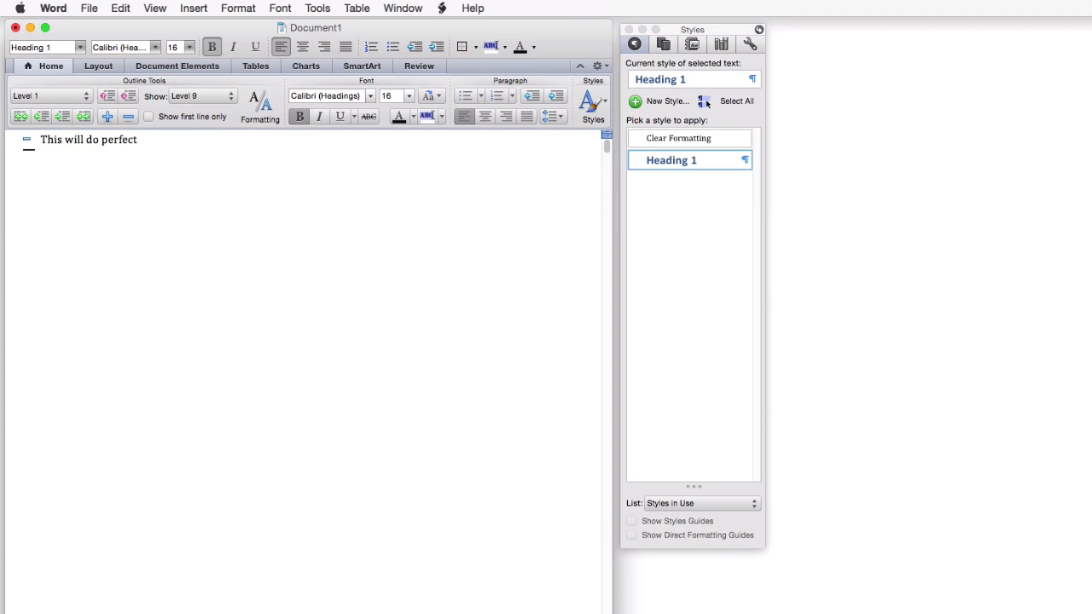
text(ly as our first heading)
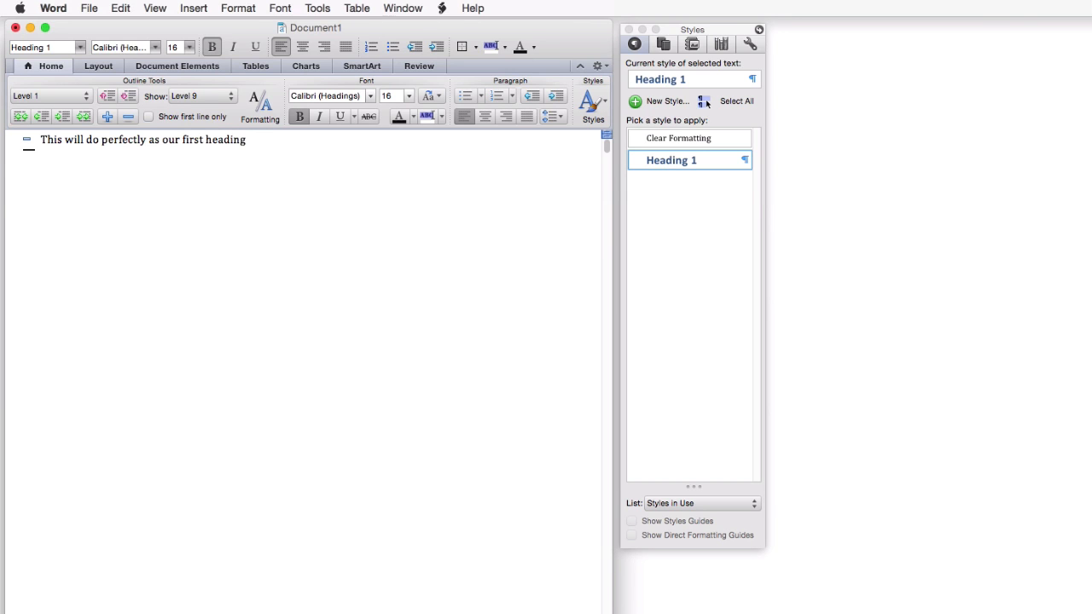
Add a level 2 heading below the first, reading "And this will serve as an example at heading 2"
key(Return)
click(66, 118)
text(And this wi)
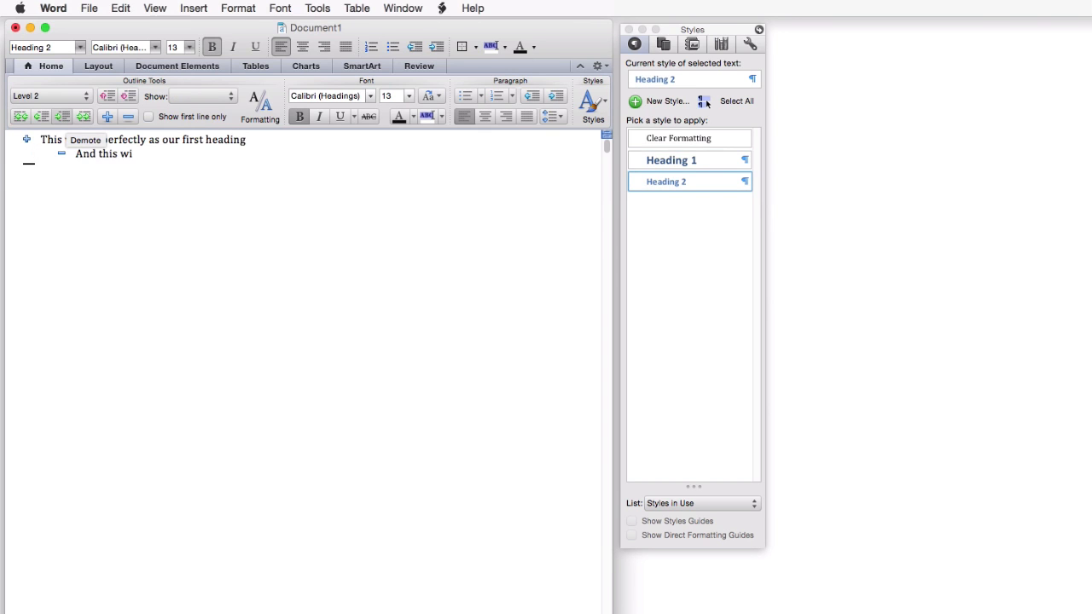
text(ll serve as an example at heading 2)
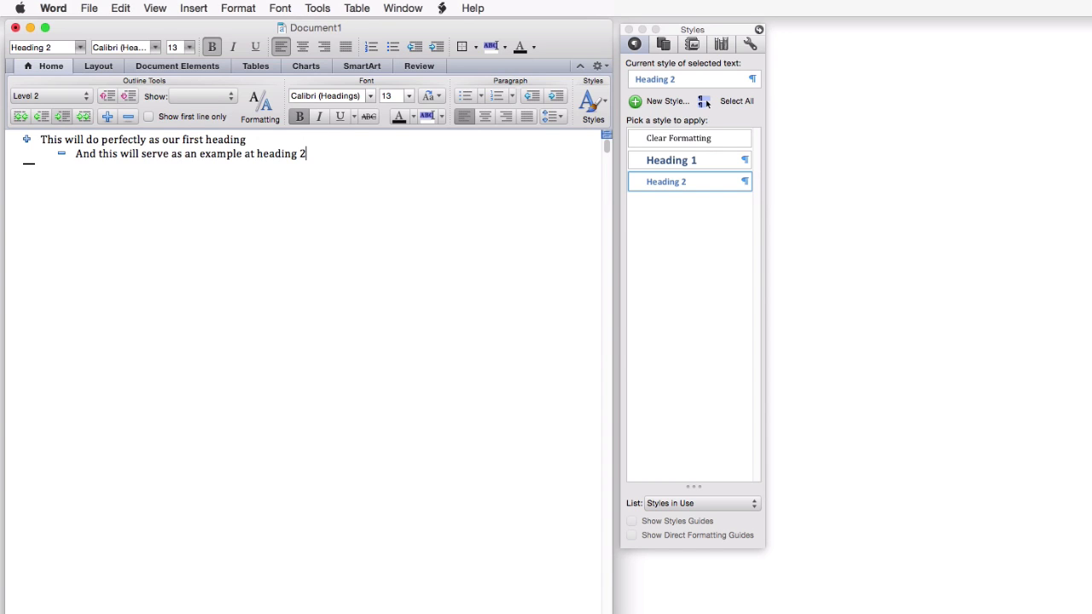
Check the styles available for the level 2 heading and switch the document to Draft view
click(82, 48)
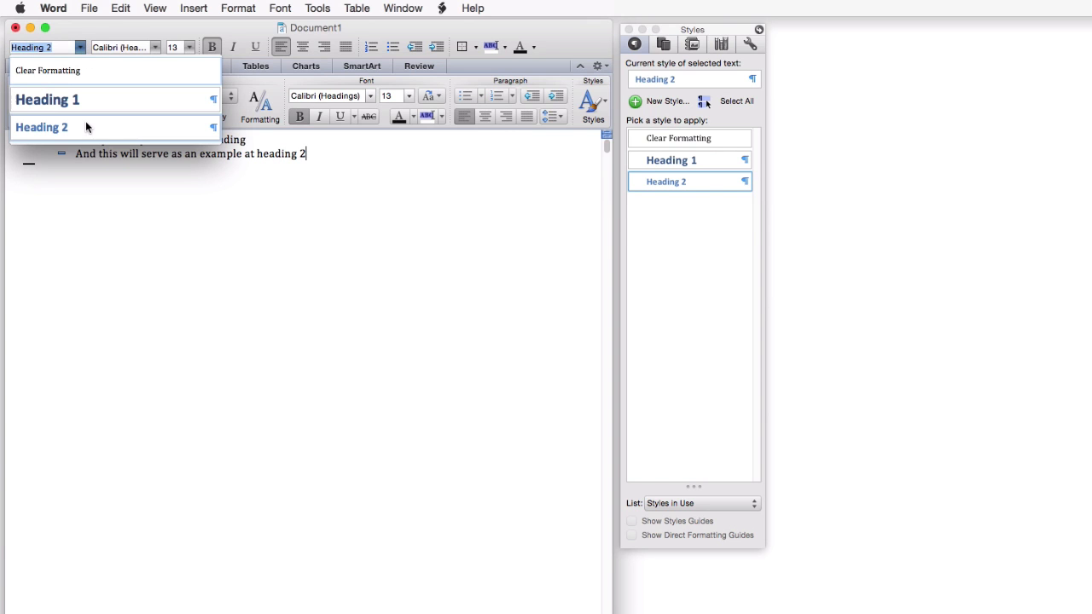
click(78, 47)
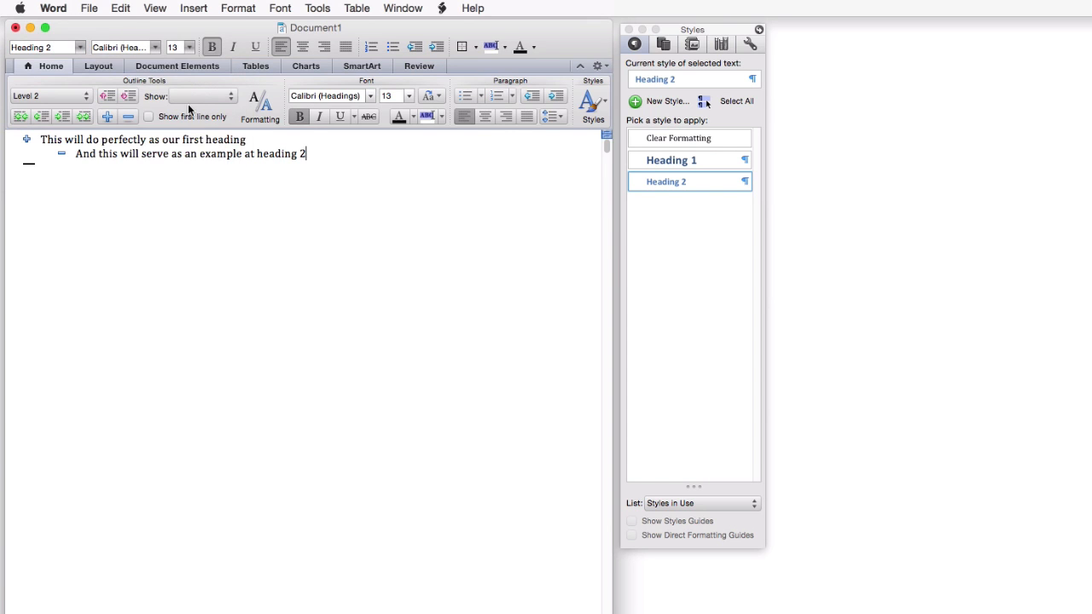
click(154, 8)
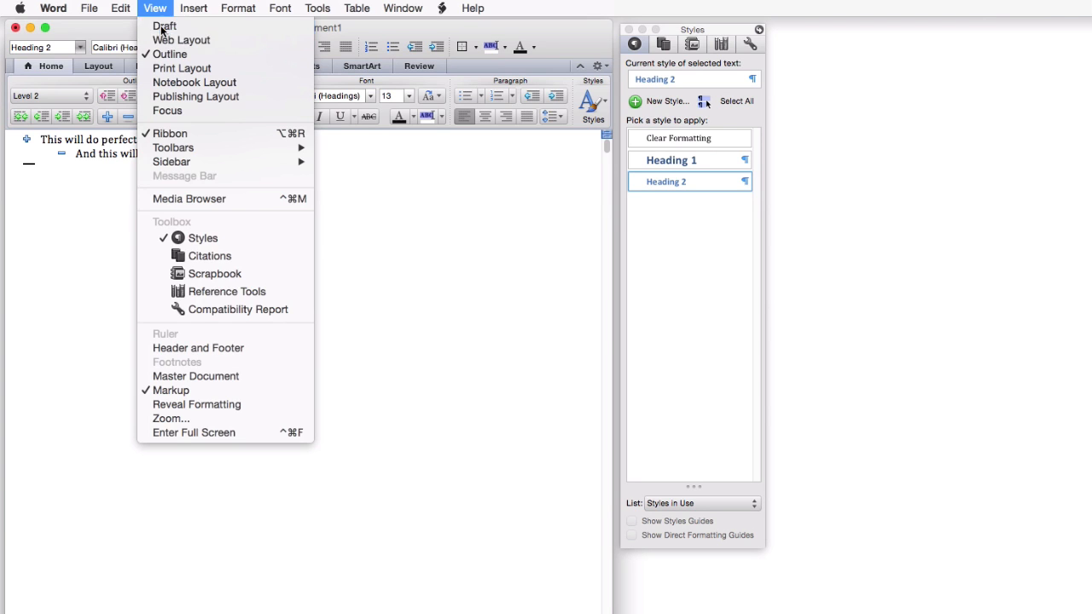
click(161, 30)
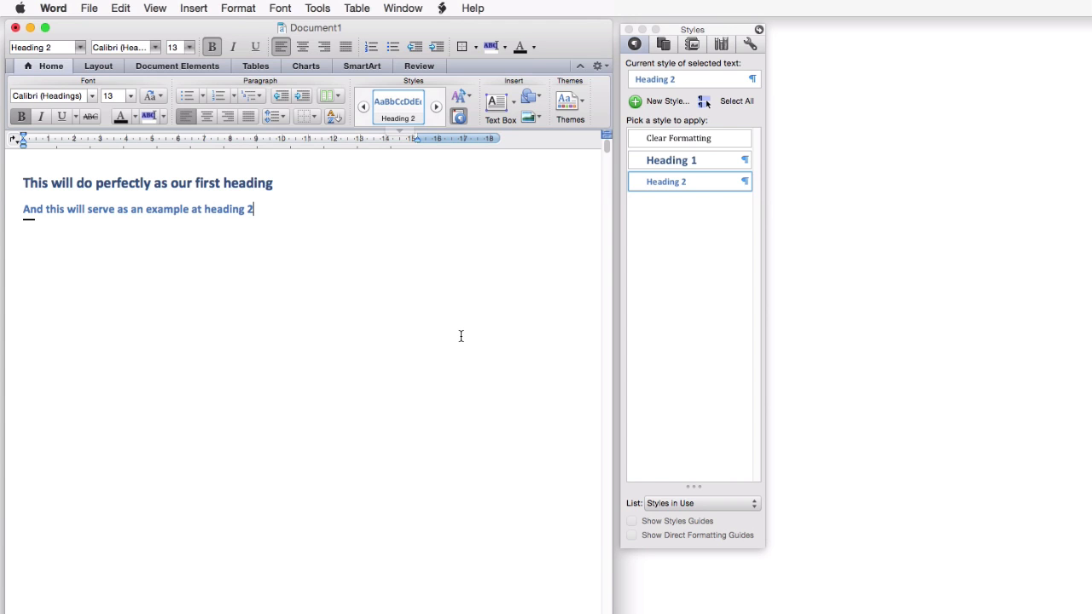
List all styles for the document and browse through them
click(689, 505)
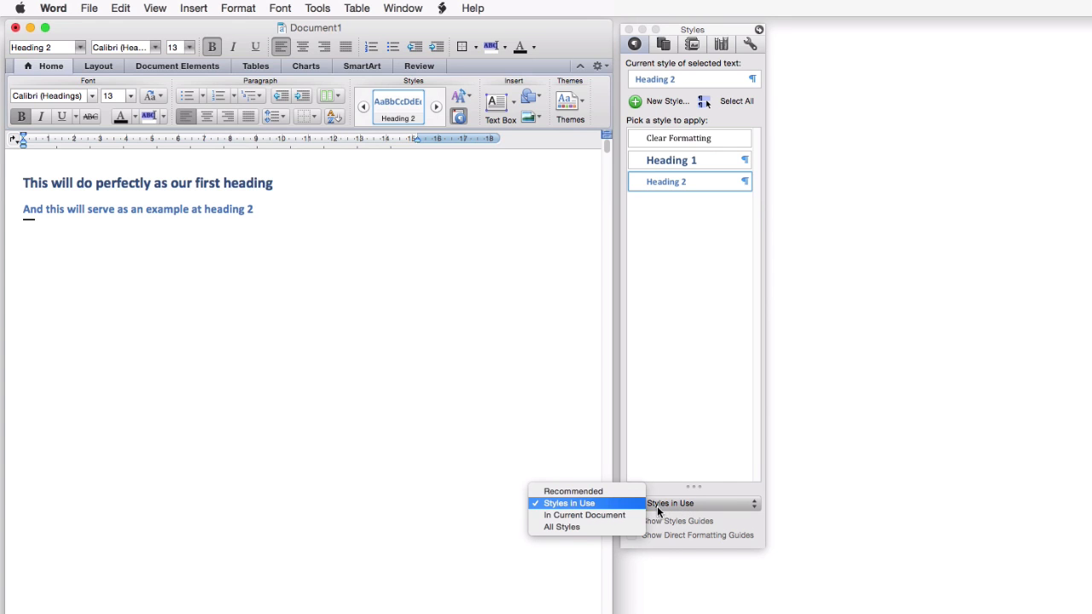
click(629, 526)
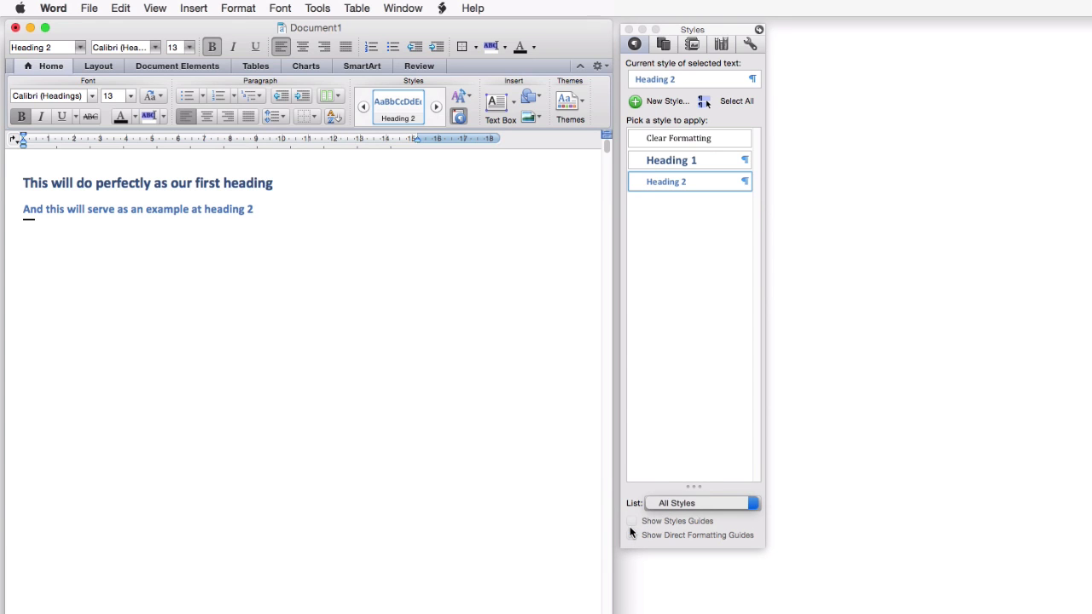
mouse_move(751, 169)
mouse_down()
mouse_move(757, 472)
mouse_move(747, 168)
mouse_up()
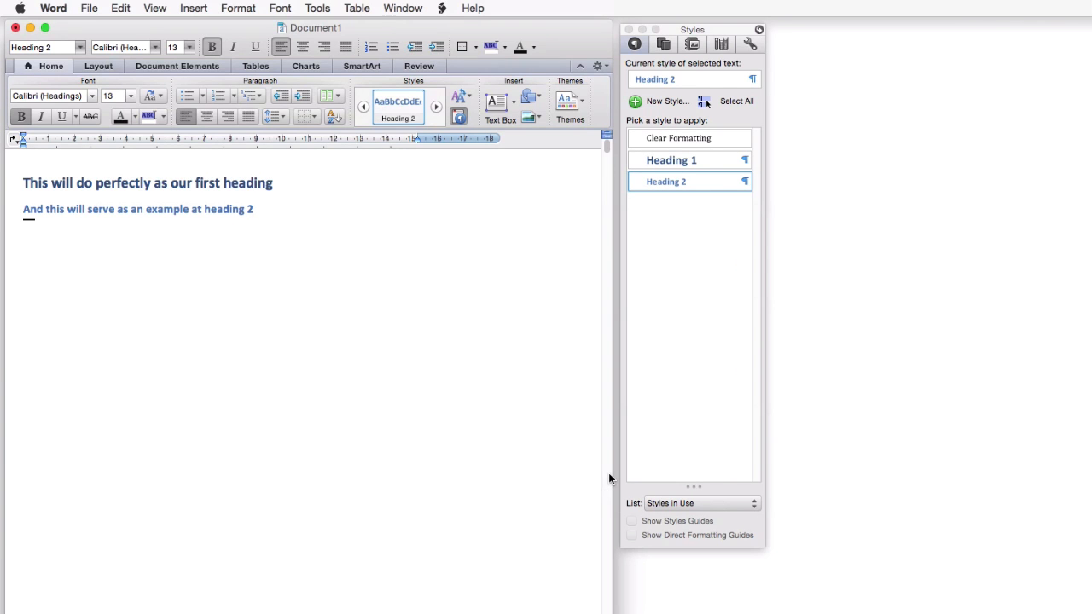
Return to Outline view and add the level 3 heading "This will be a perfectly good example for heading 3"
click(155, 8)
click(176, 66)
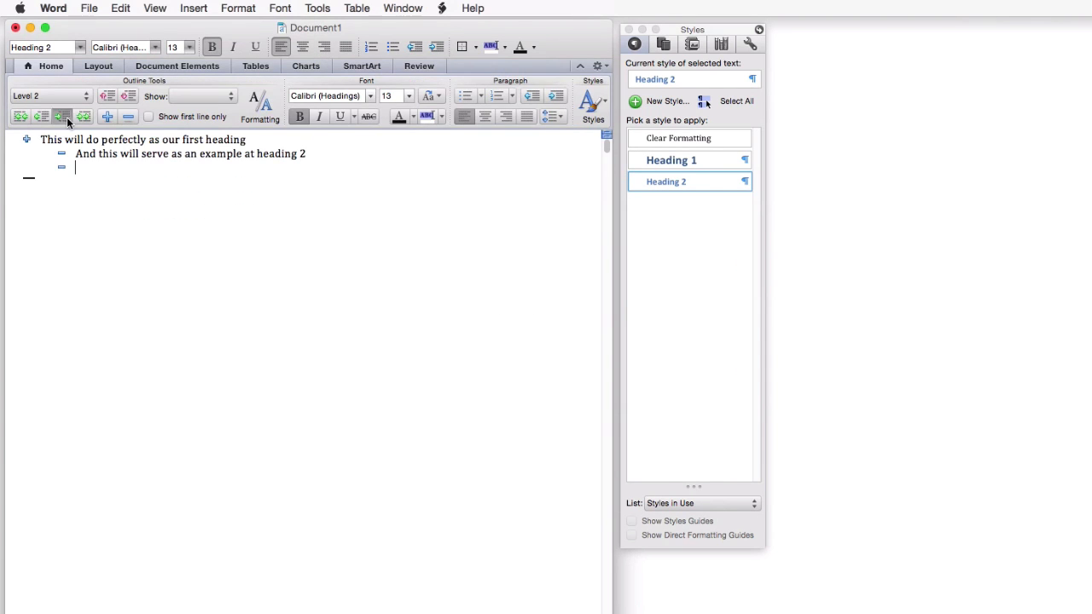
click(67, 116)
text(This will be a perfectly g)
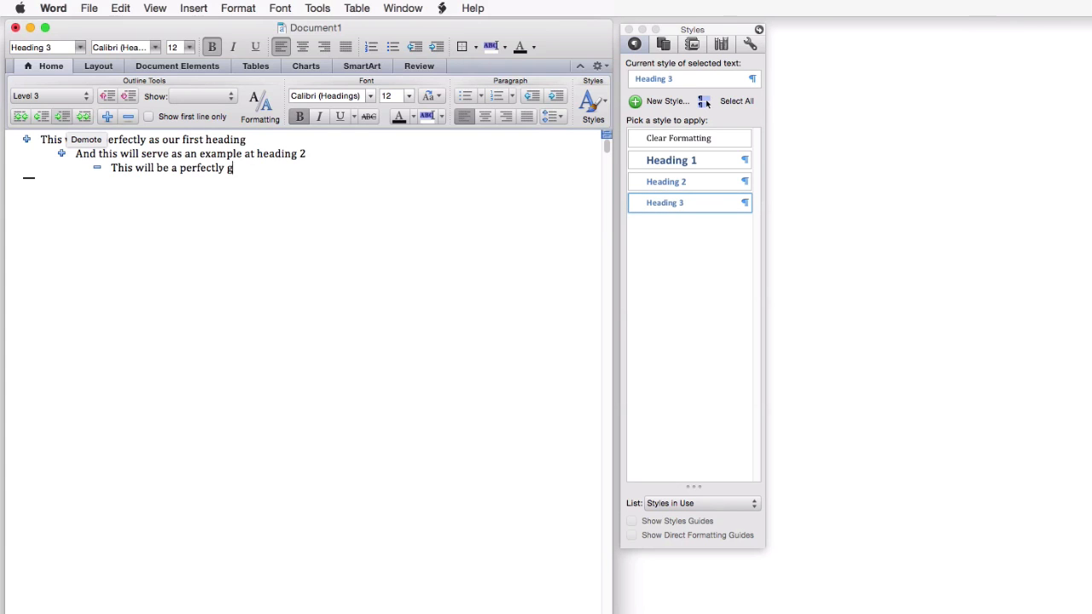
text(ood example for heading 3)
Return to Draft view and modify the Heading 1 style to use the Times New Roman font
click(156, 8)
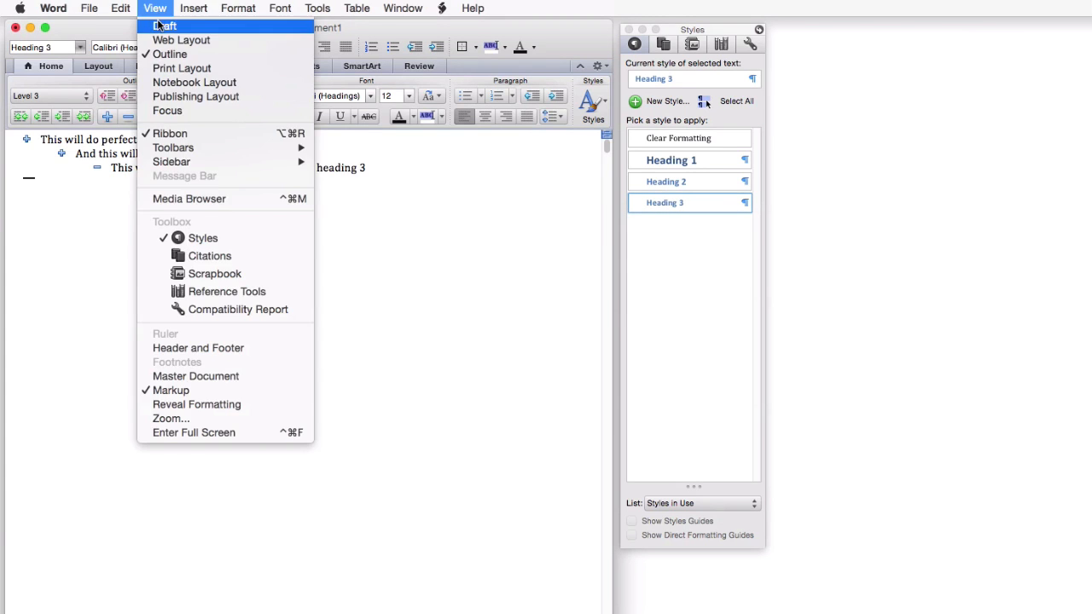
click(159, 26)
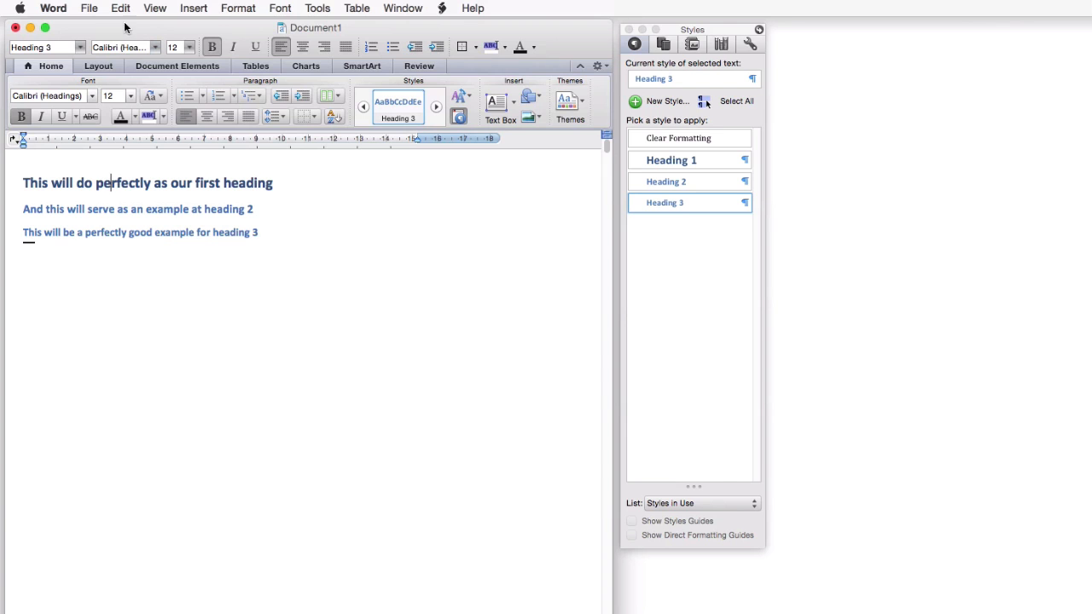
click(238, 8)
click(246, 209)
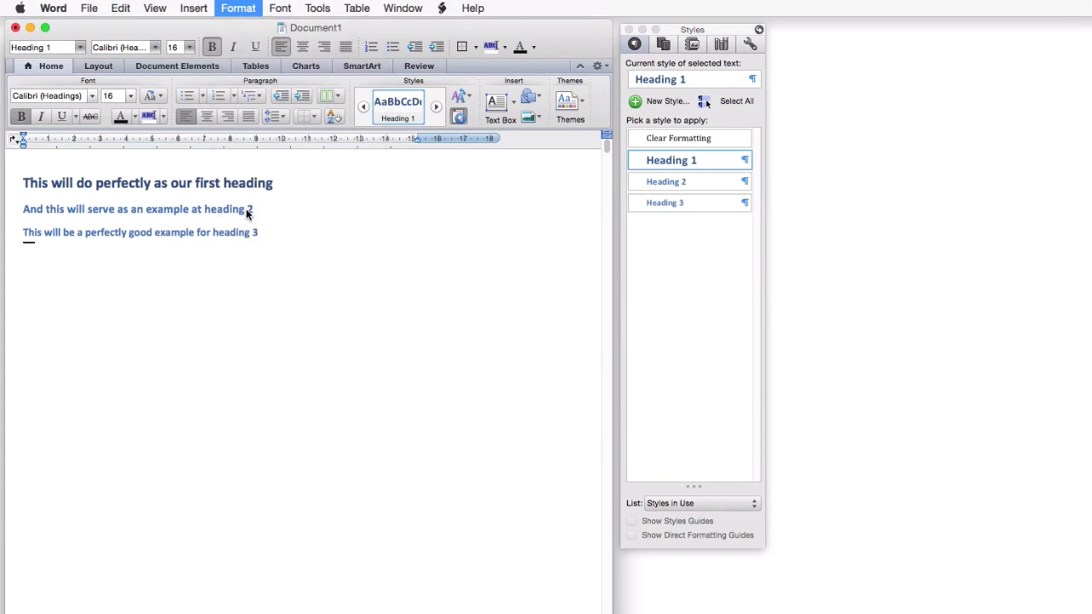
click(783, 358)
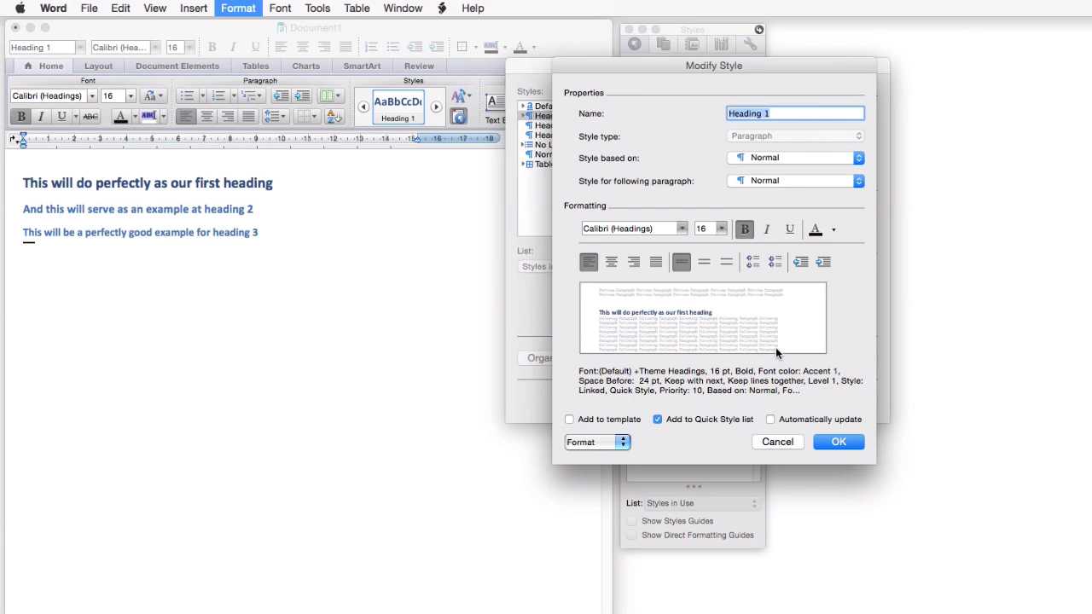
click(682, 228)
scroll(683, 256, down, 20)
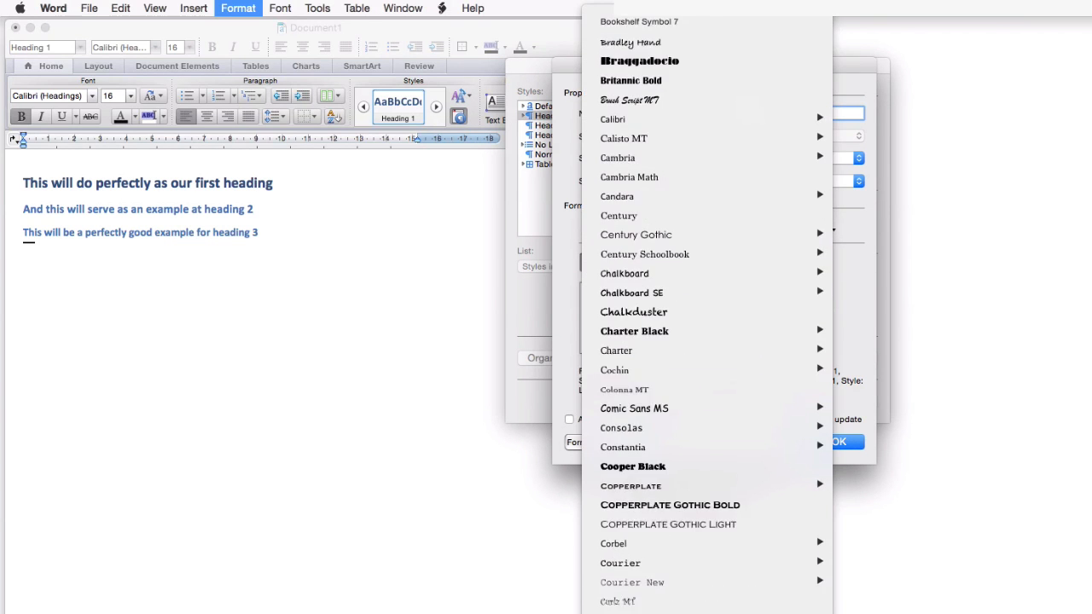
mouse_move(682, 509)
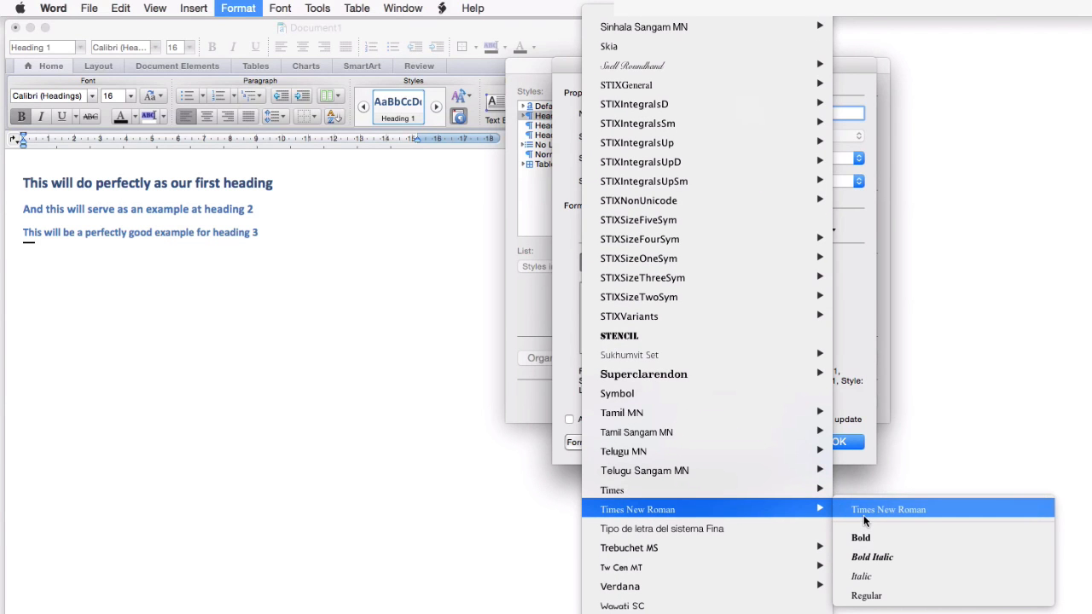
click(864, 537)
Give the Heading 1 style's font the All caps effect and a size of 20 pt
click(582, 442)
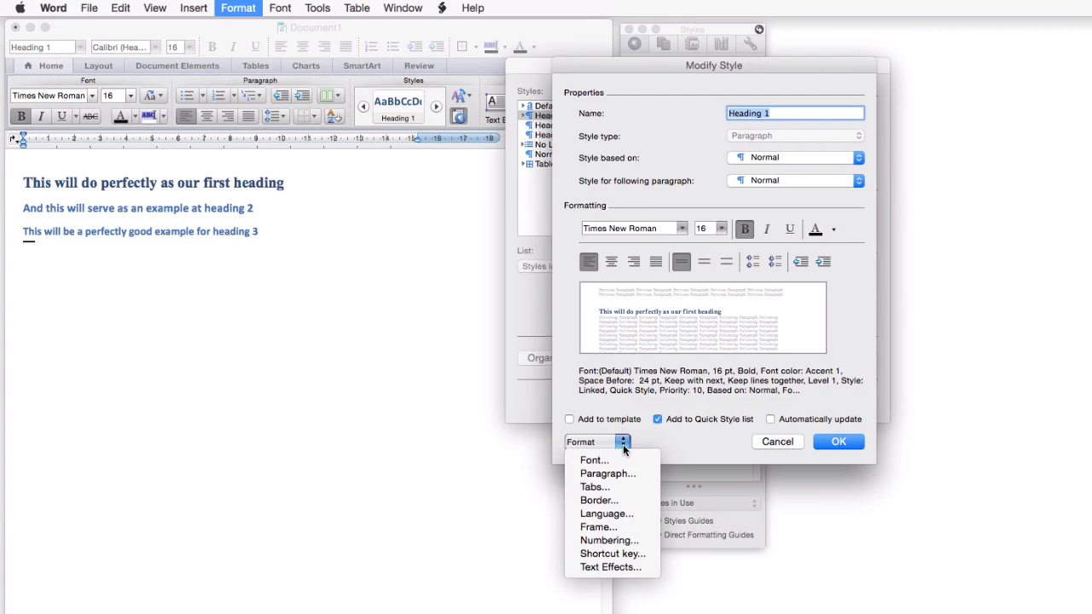
click(618, 459)
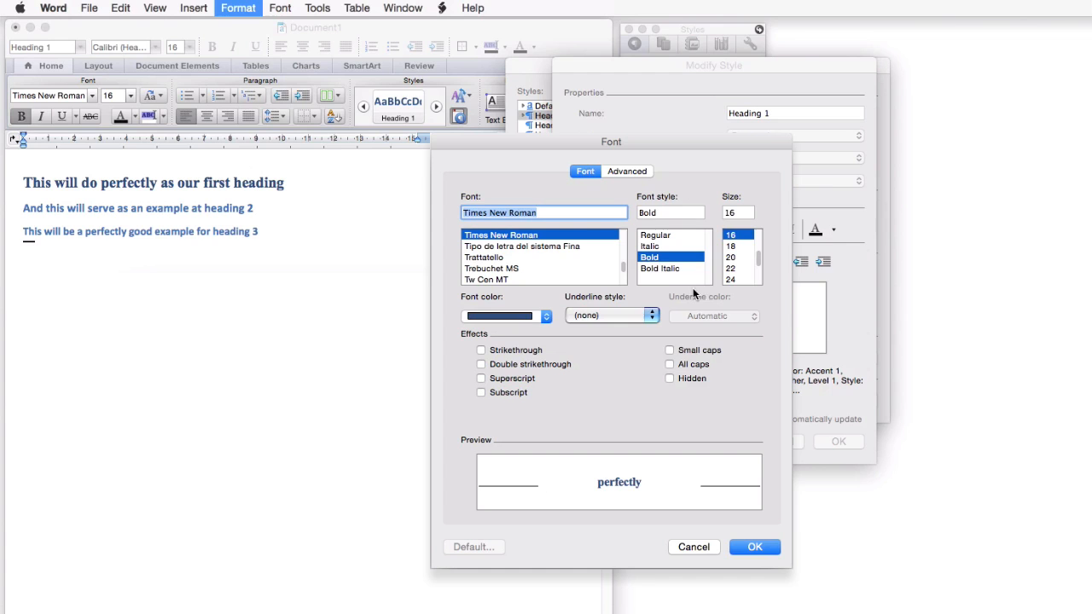
click(672, 364)
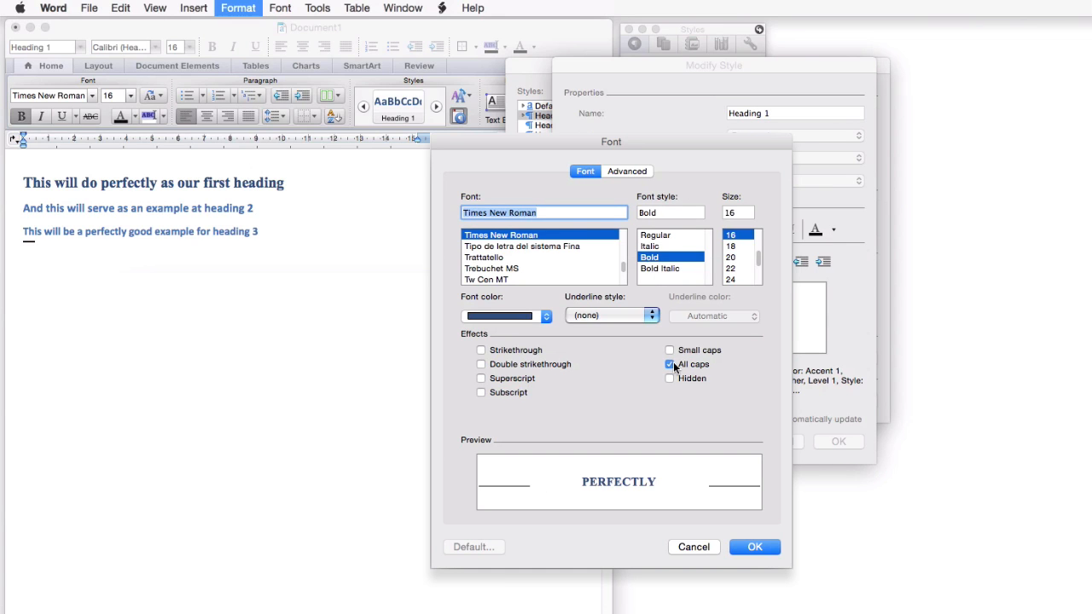
click(749, 258)
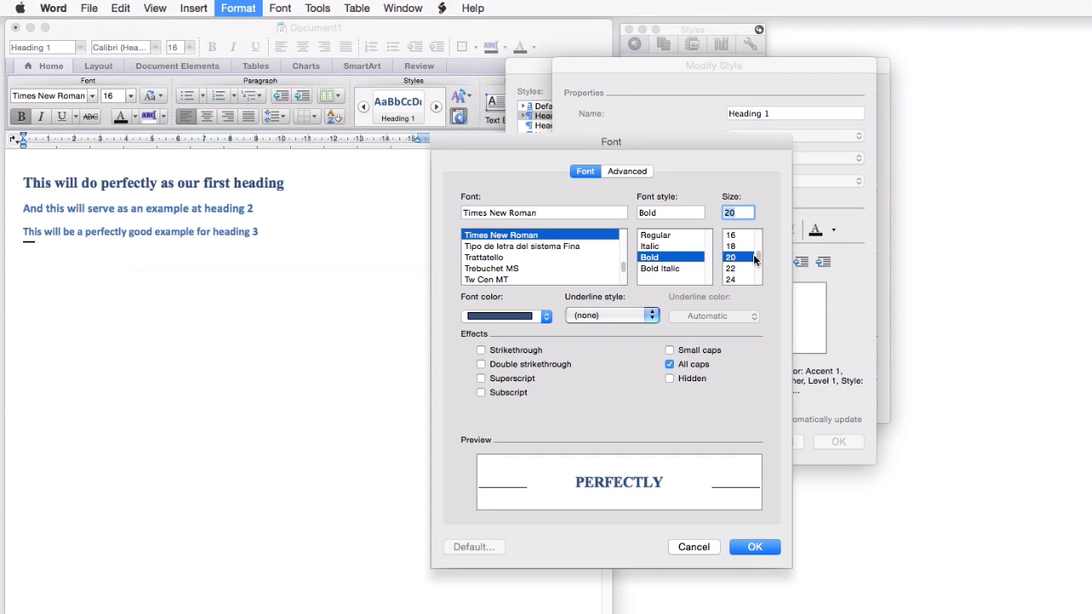
click(759, 546)
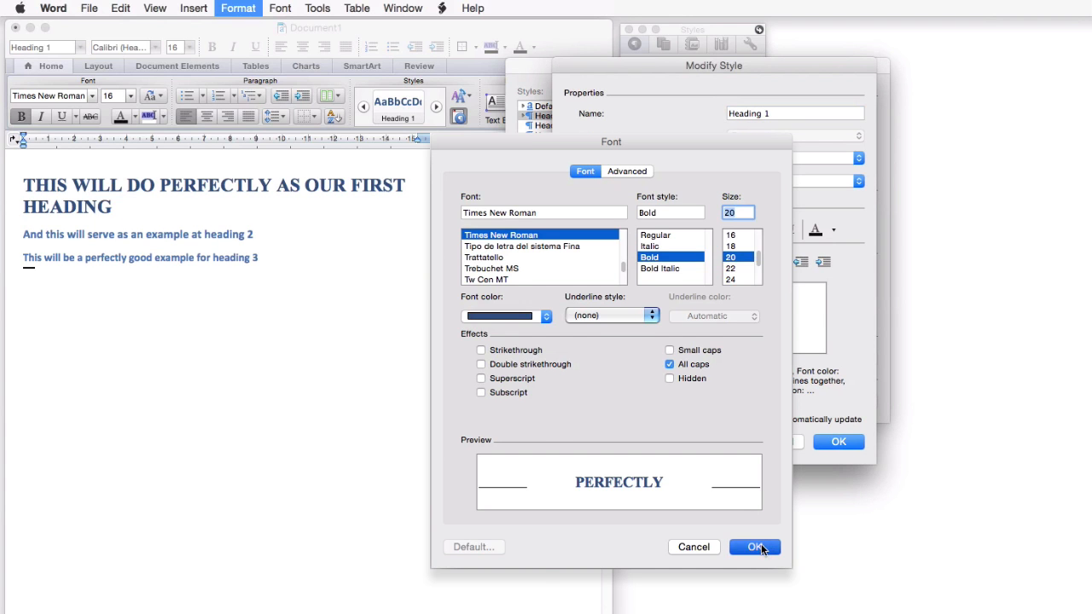
Centre the Heading 1 style, set its font colour to black (Text 1), and apply the modified style
click(610, 265)
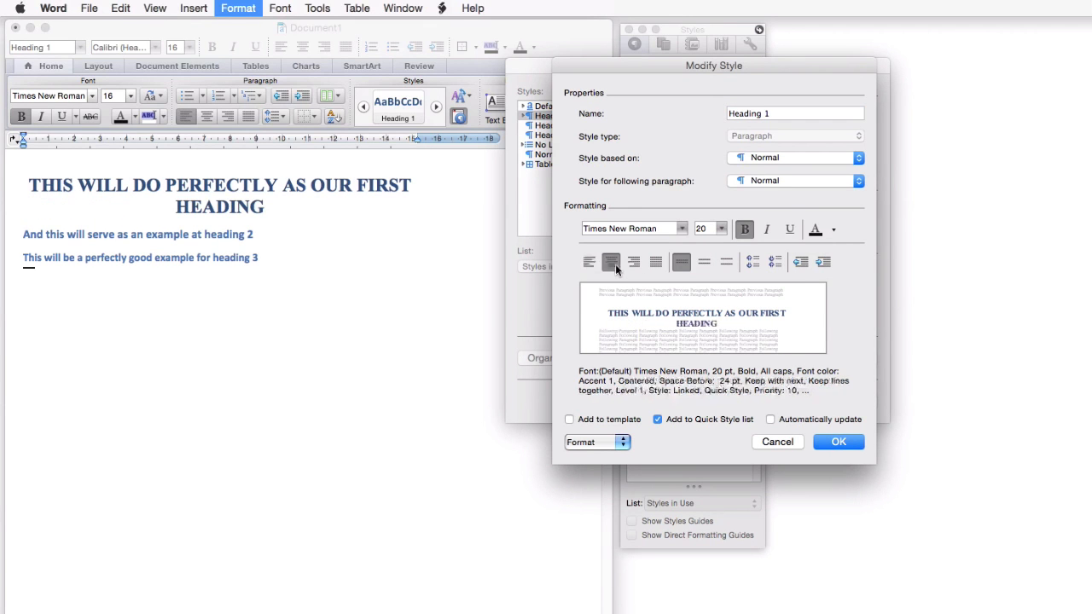
click(833, 229)
click(824, 334)
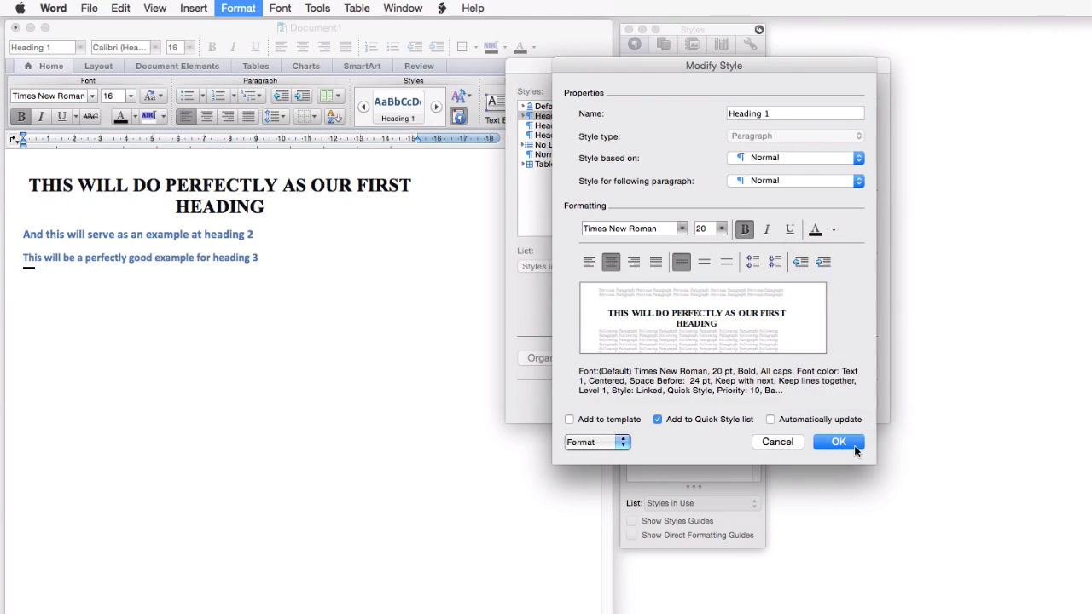
click(839, 442)
click(849, 401)
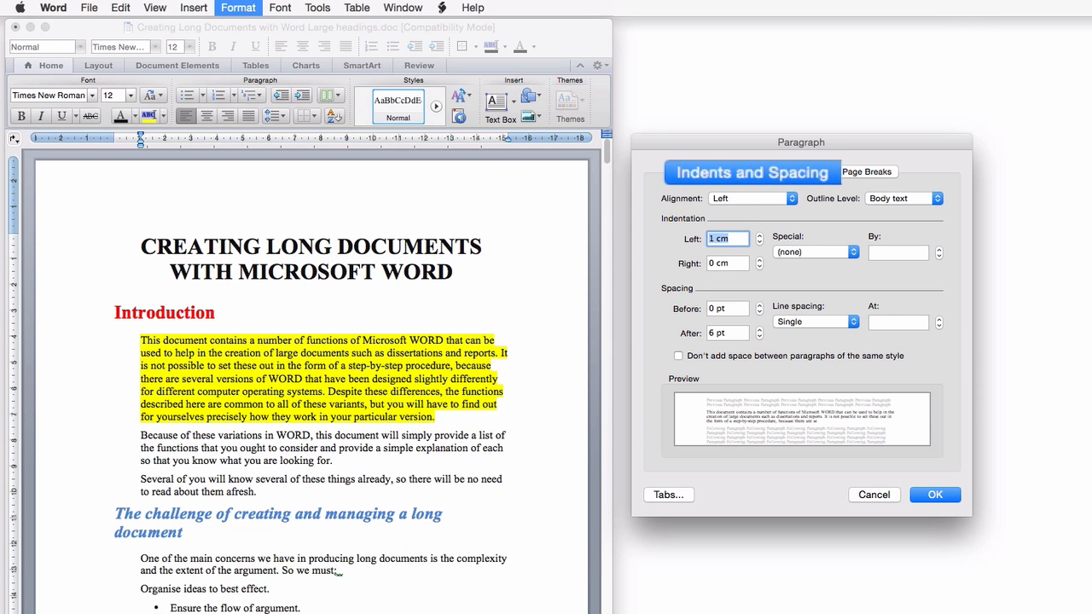
Try Right, Centered and Justified alignment on the highlighted paragraph under Introduction
click(752, 199)
click(725, 223)
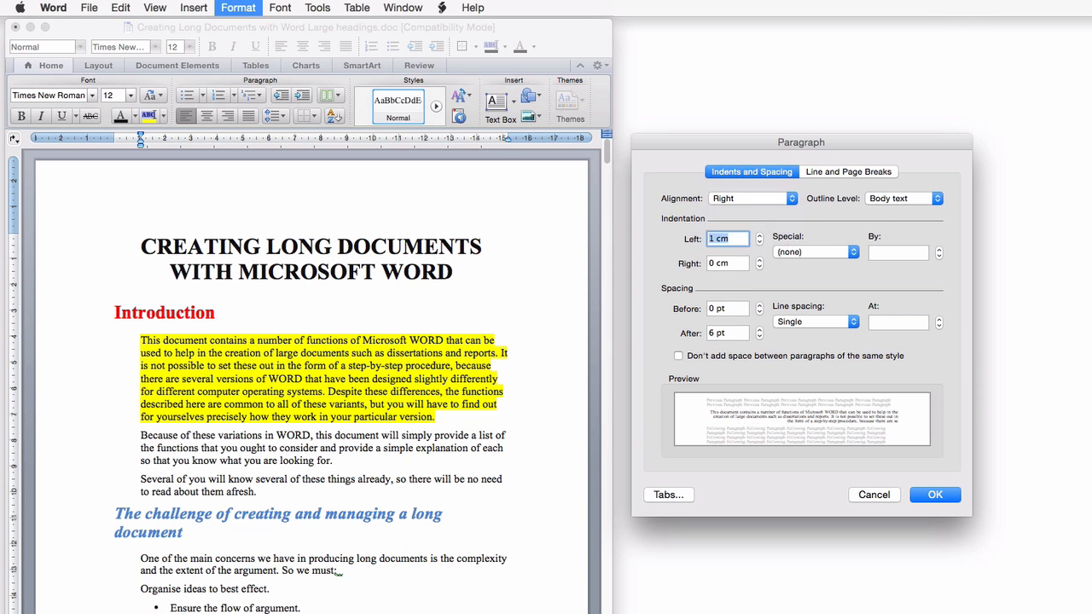
click(935, 494)
click(752, 199)
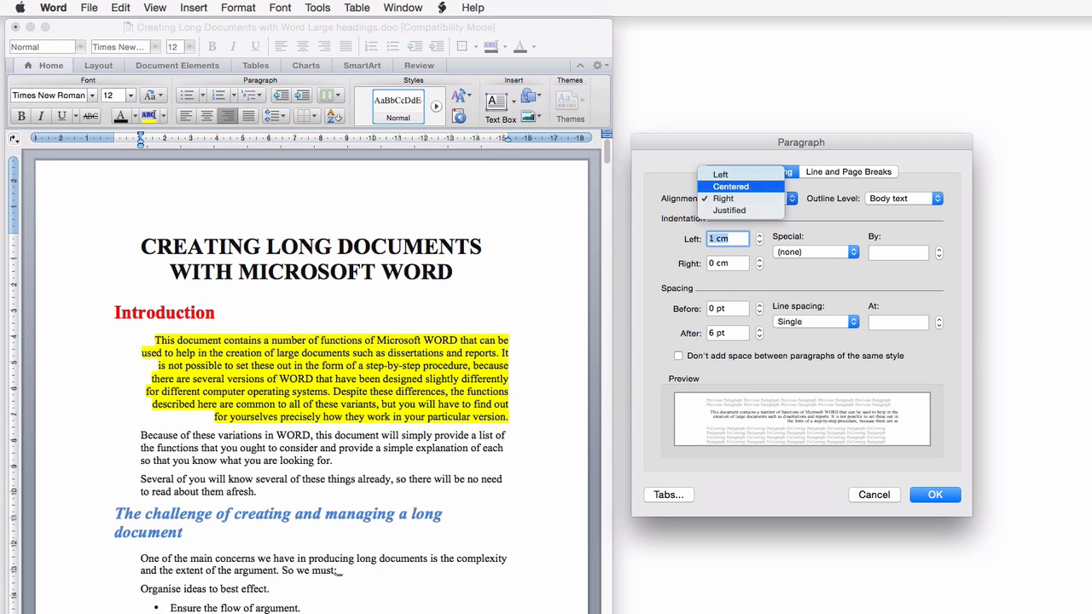
click(734, 221)
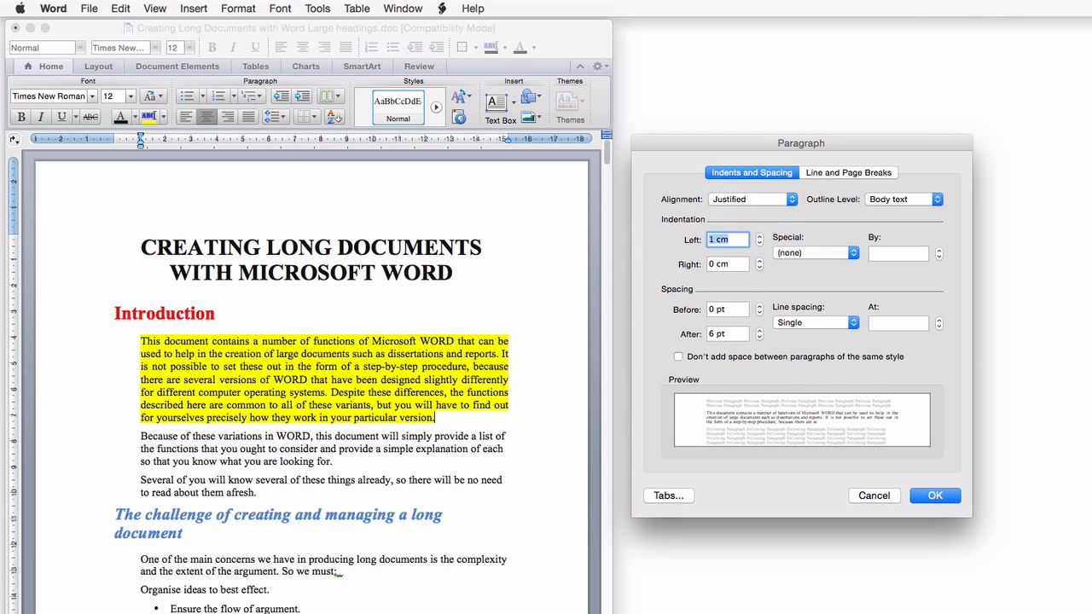
Indent the highlighted introduction paragraph by 3 cm on both the left and the right
text(3)
key(Tab)
text(3)
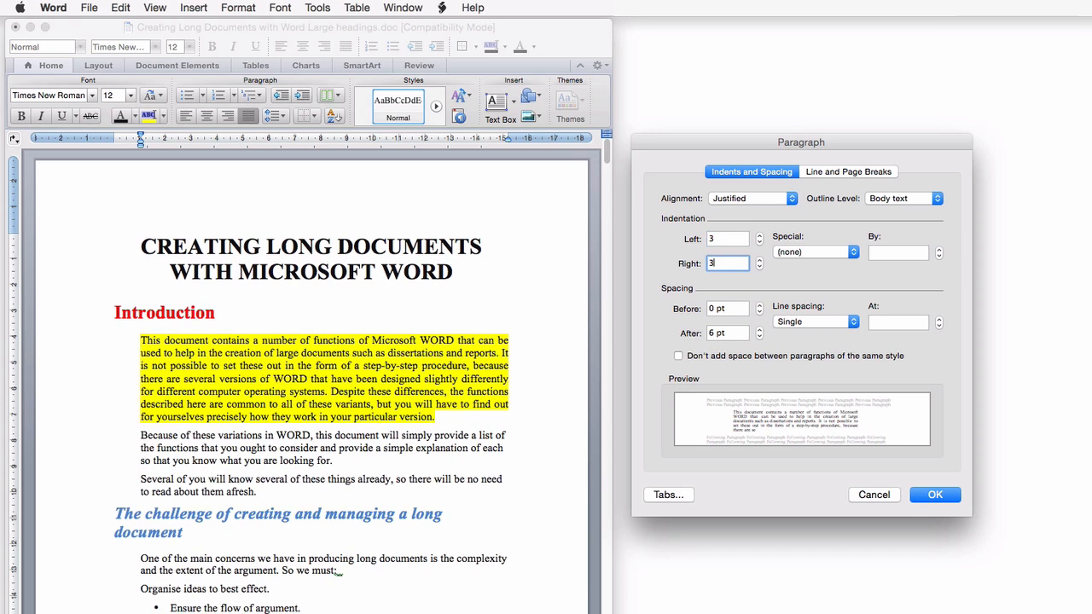
Restore the highlighted paragraph to a 1 cm left indent, a 0 cm right indent and Left alignment
key(shift+Tab)
text(1)
key(Tab)
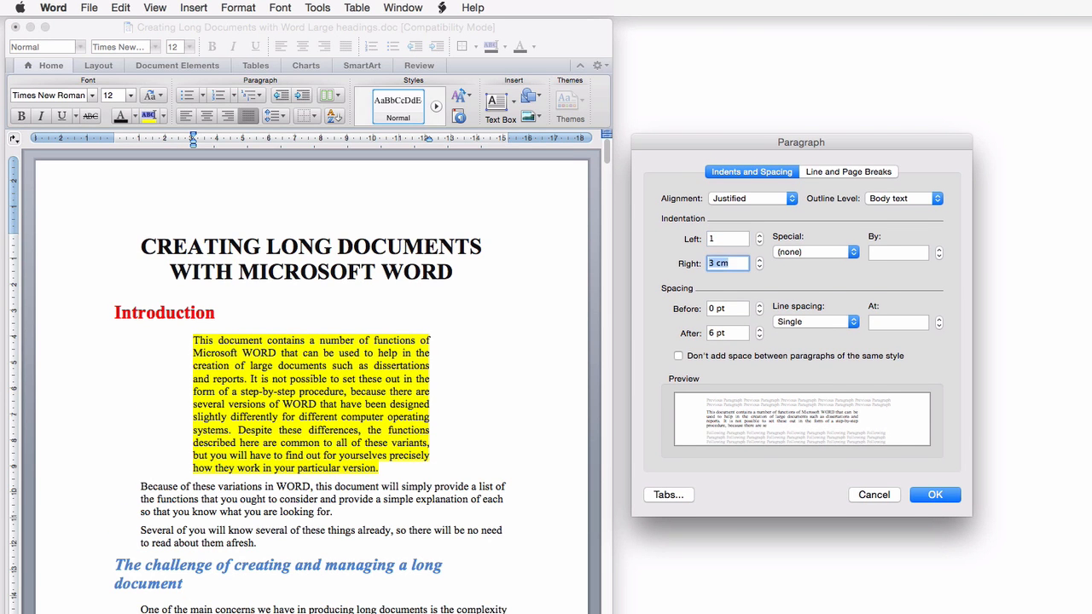
text(0)
click(753, 199)
click(725, 159)
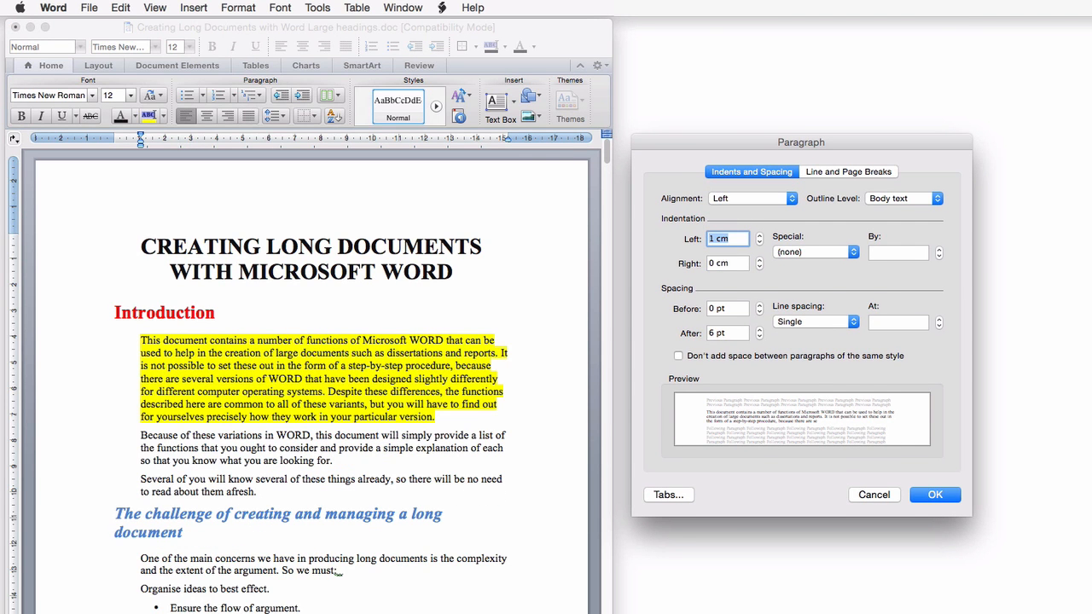
Review the introduction paragraph's Before and After spacing, and toggle its Widow/Orphan control, Keep with next and Keep lines together options
click(723, 309)
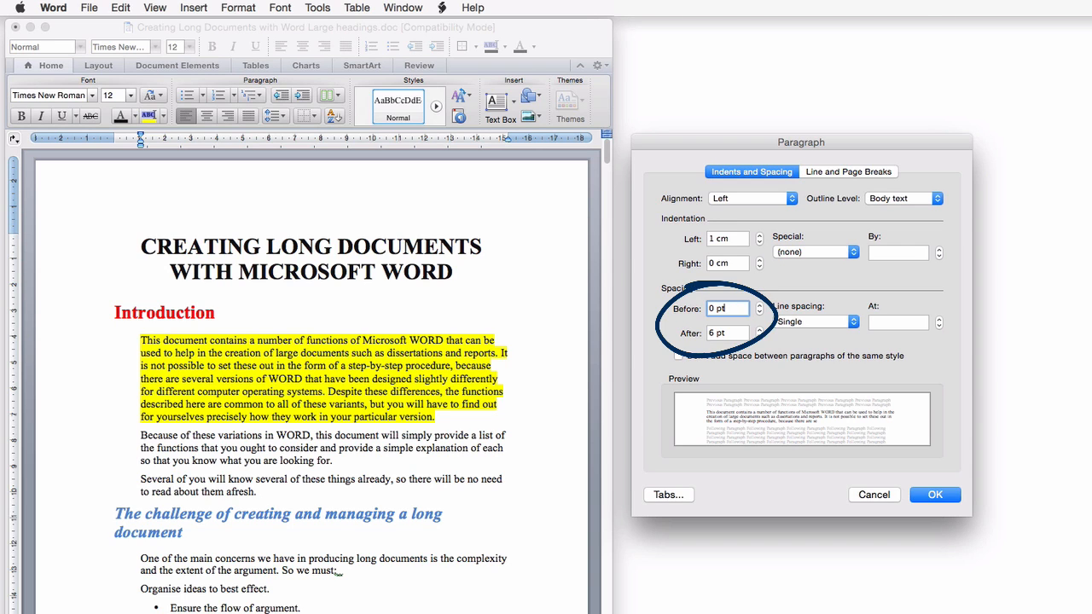
click(724, 333)
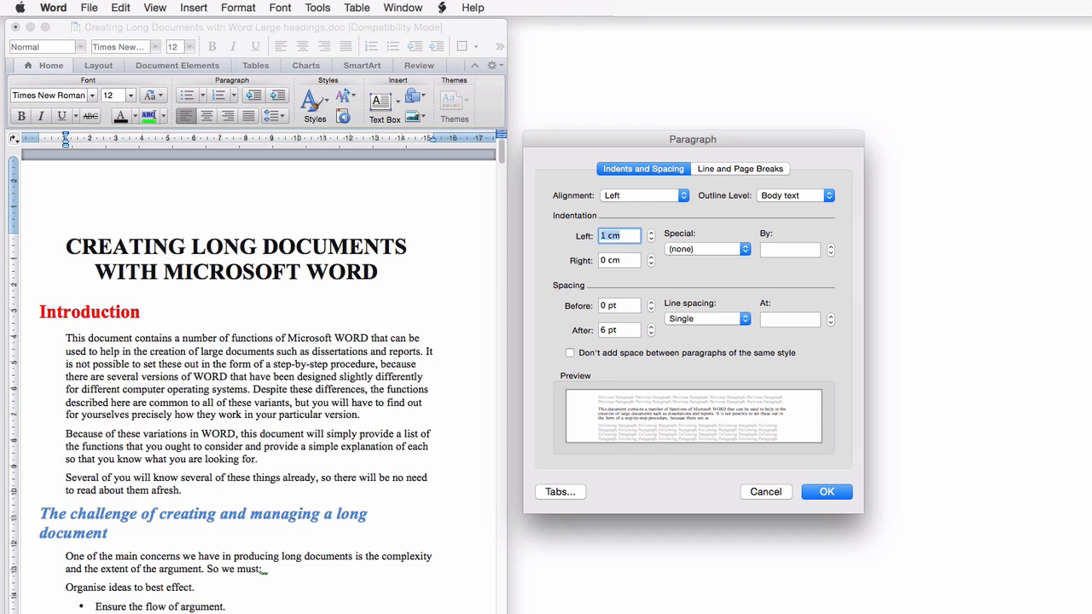
click(739, 169)
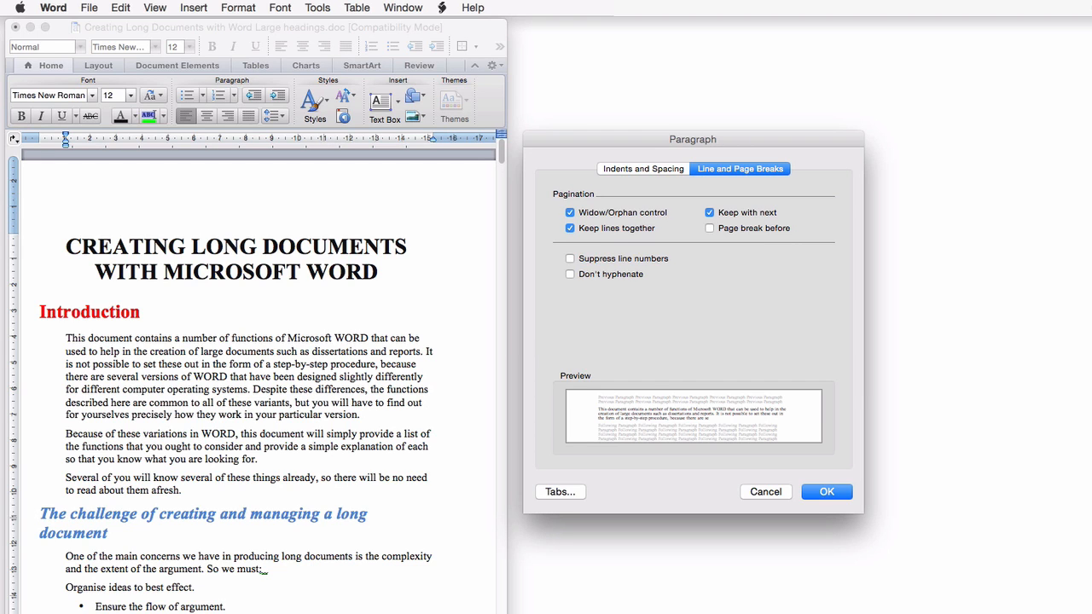
click(570, 214)
click(710, 214)
click(570, 228)
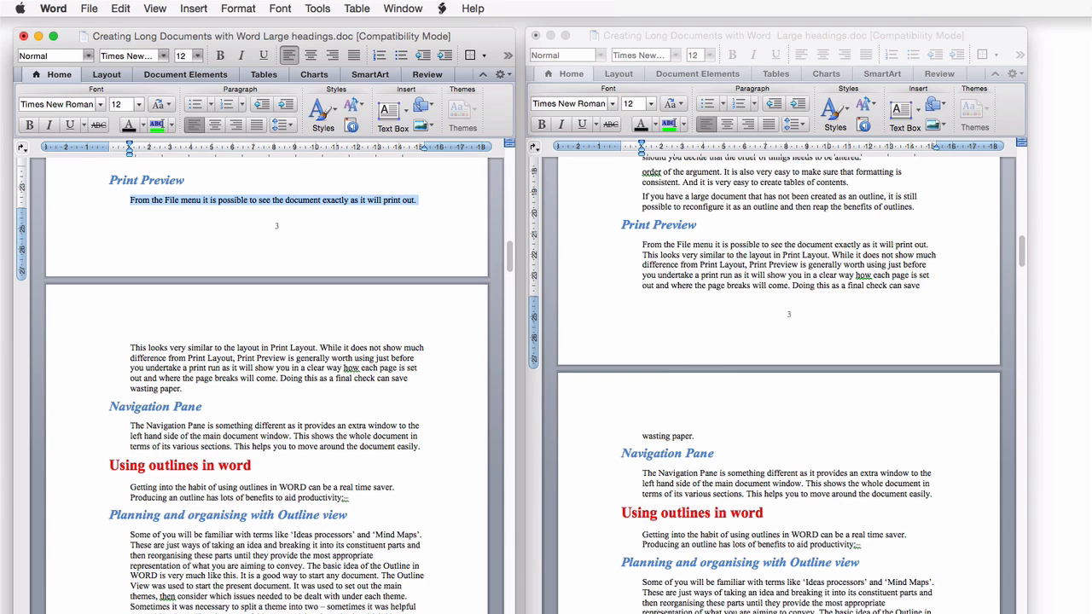
Turn on Widow/Orphan control for the selected paragraph under the Print Preview heading
key(super+alt+m)
click(415, 313)
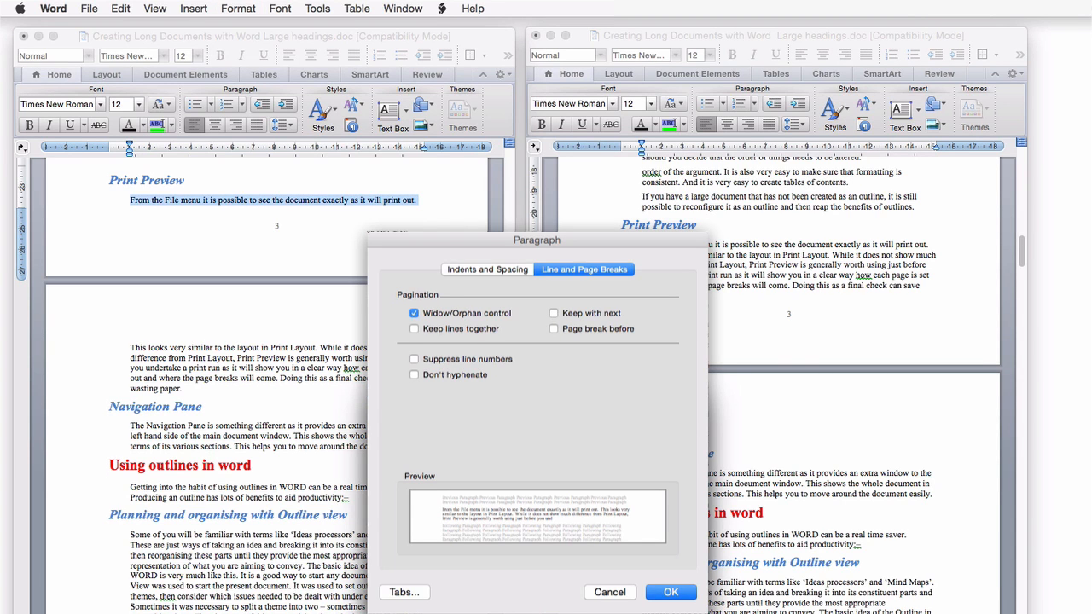
key(Return)
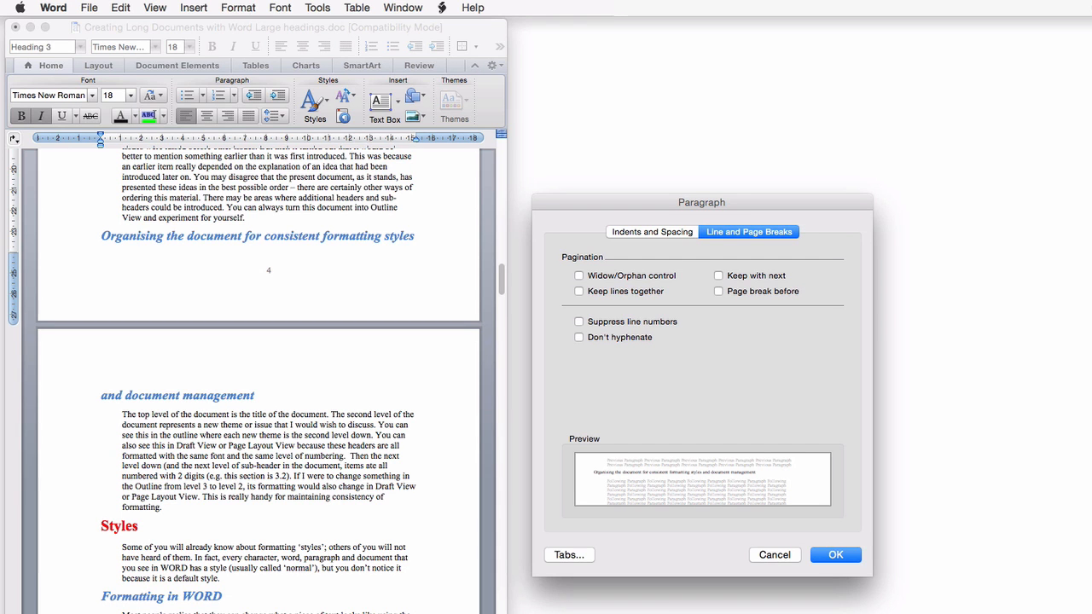
Turn on Keep lines together for the two-line heading "Organising the document for consistent formatting styles and document management"
click(579, 292)
key(Return)
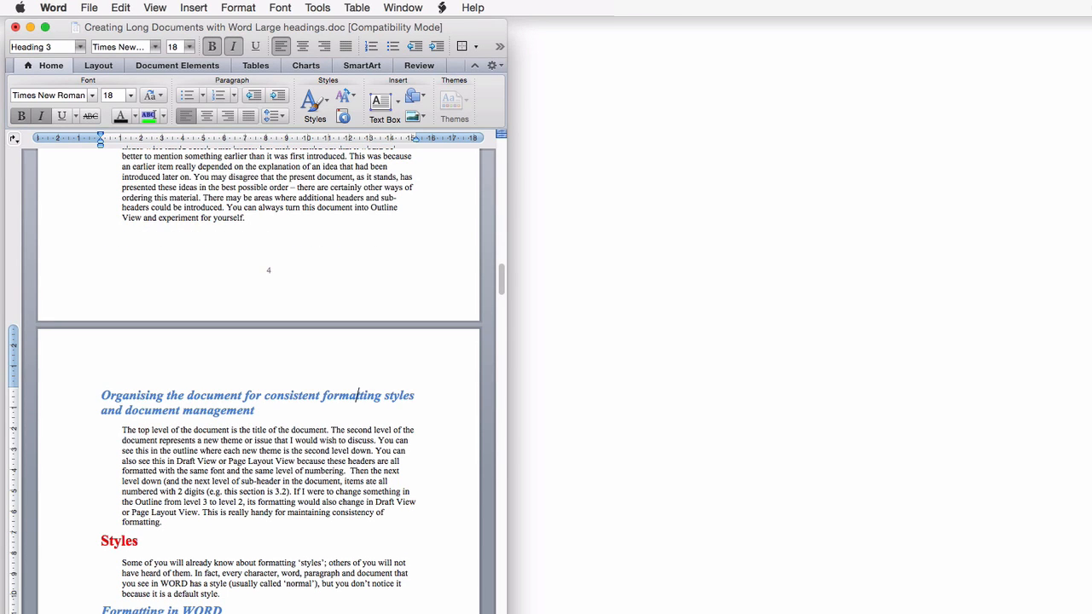
key(ctrl+Right)
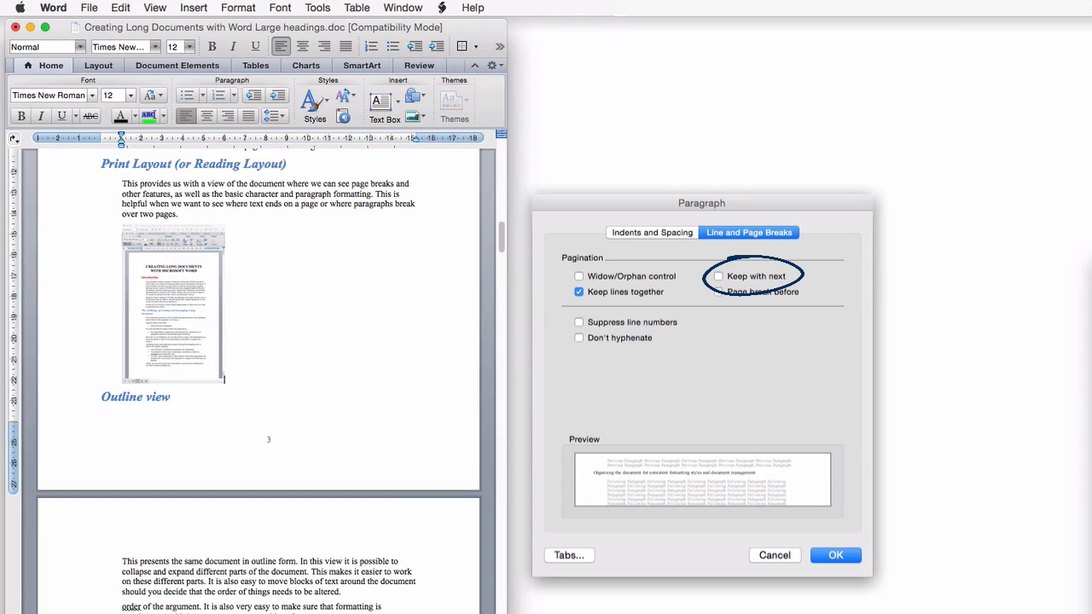
Modify the Heading 3 style so its paragraph format has Keep with next turned on
drag(502, 238, 502, 341)
click(238, 8)
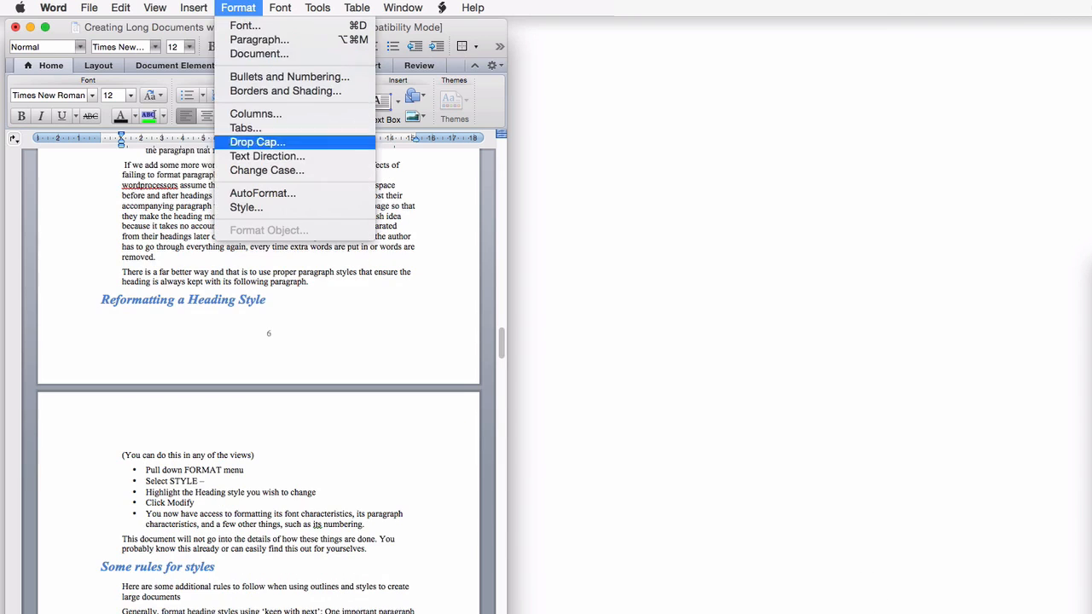
click(246, 207)
scroll(701, 136, up, 5)
click(671, 112)
click(905, 325)
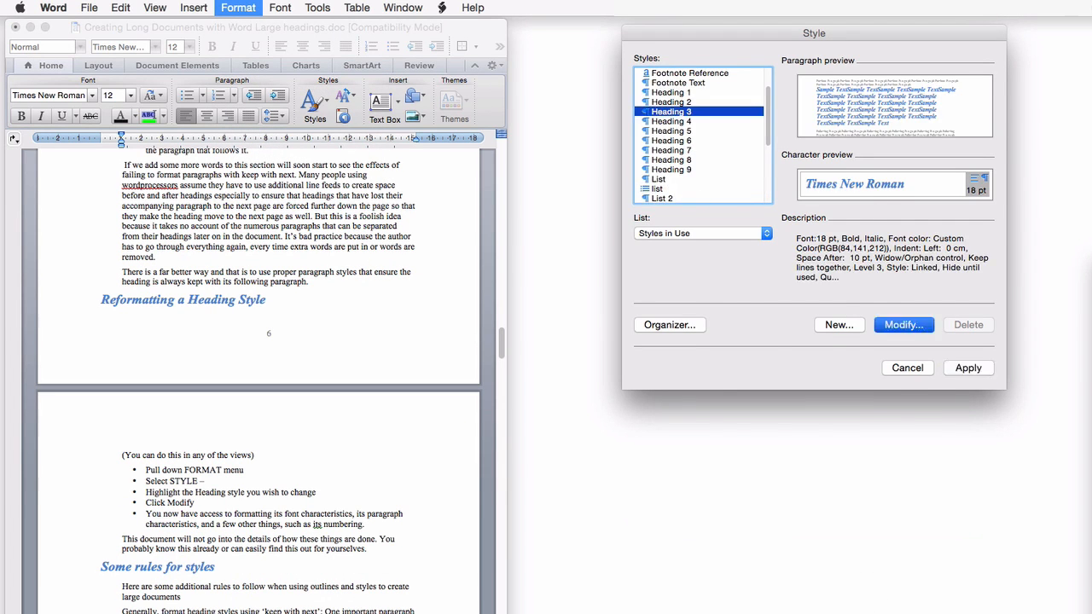
click(693, 462)
click(686, 491)
click(718, 275)
click(835, 554)
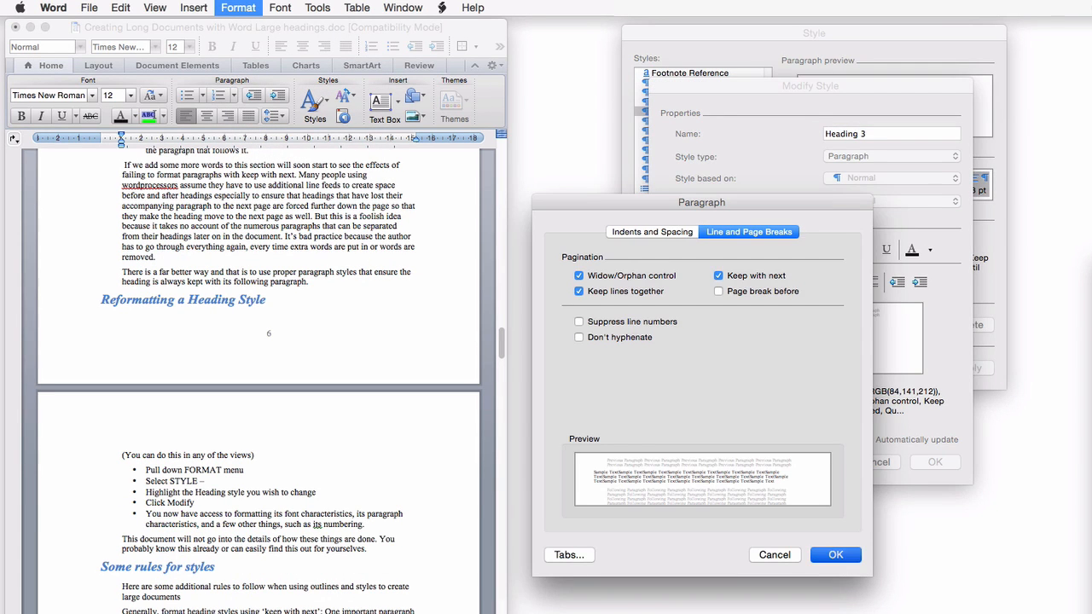
click(935, 463)
click(908, 368)
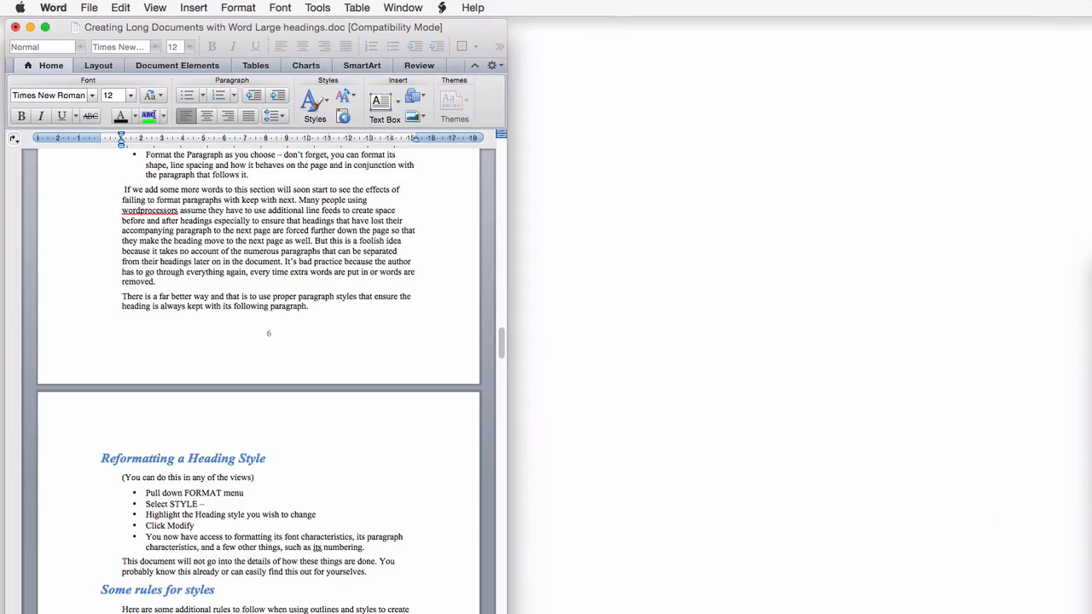
Try spacing out the Navigation Pane heading with an empty paragraph below it, and delete that empty paragraph
drag(502, 344, 502, 281)
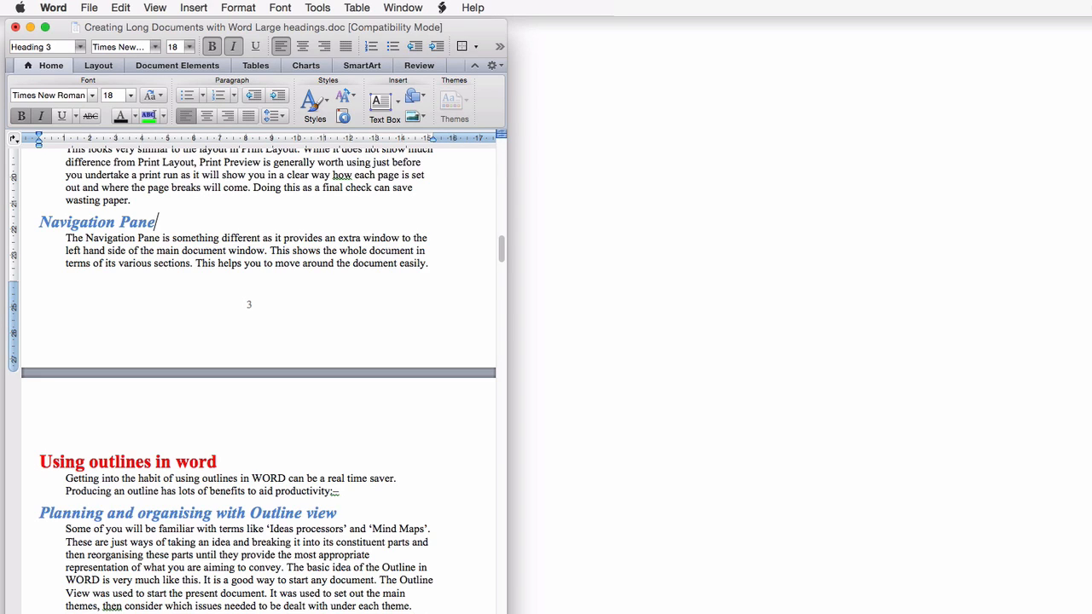
key(Return)
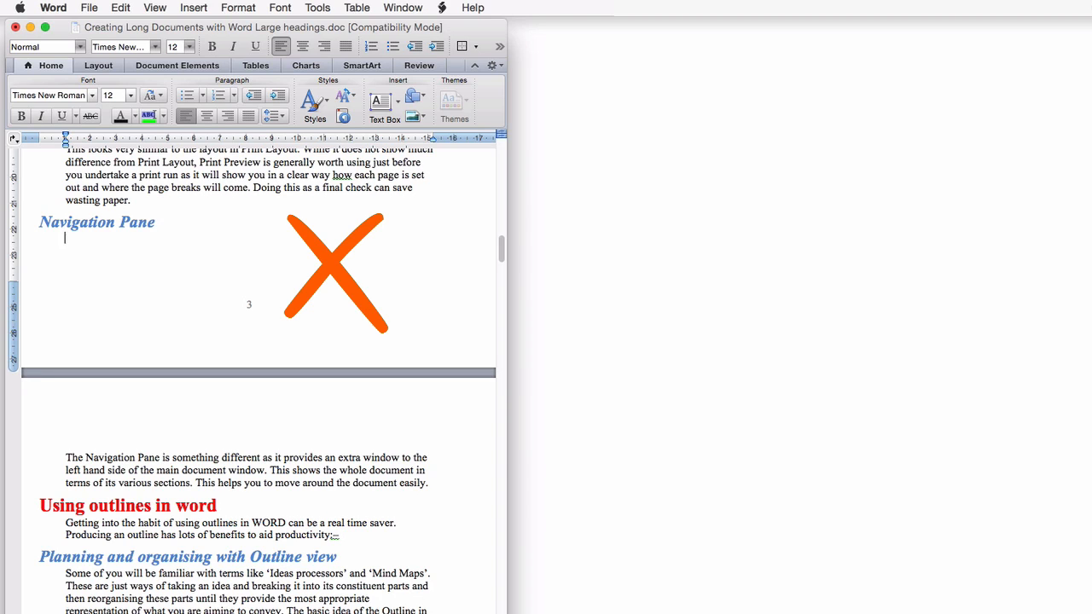
key(shift+Right)
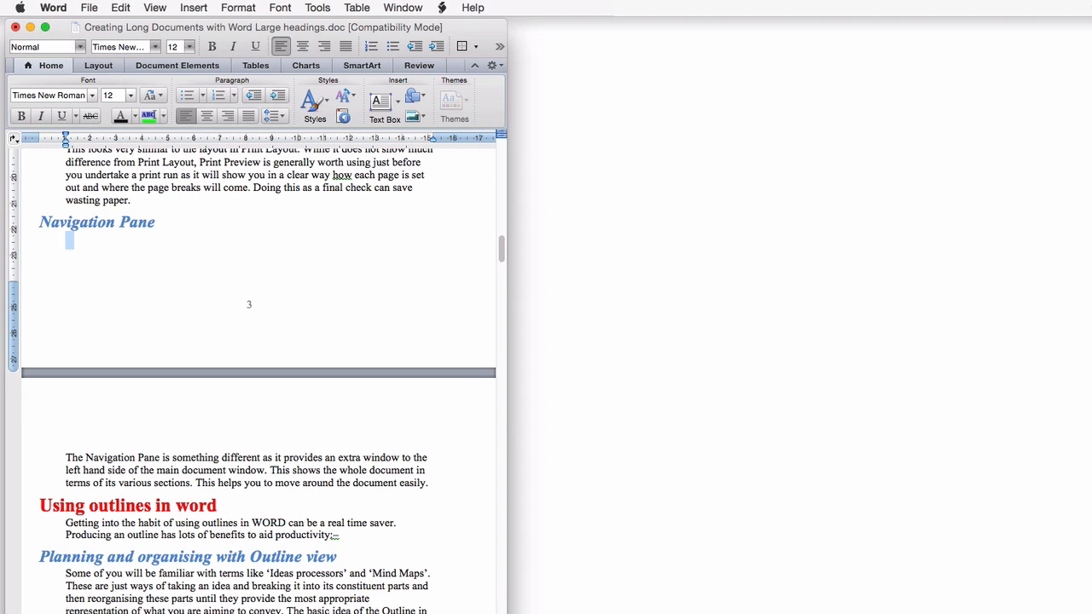
key(Delete)
Modify the Heading 3 style to have 8 pt of spacing after the paragraph
click(238, 8)
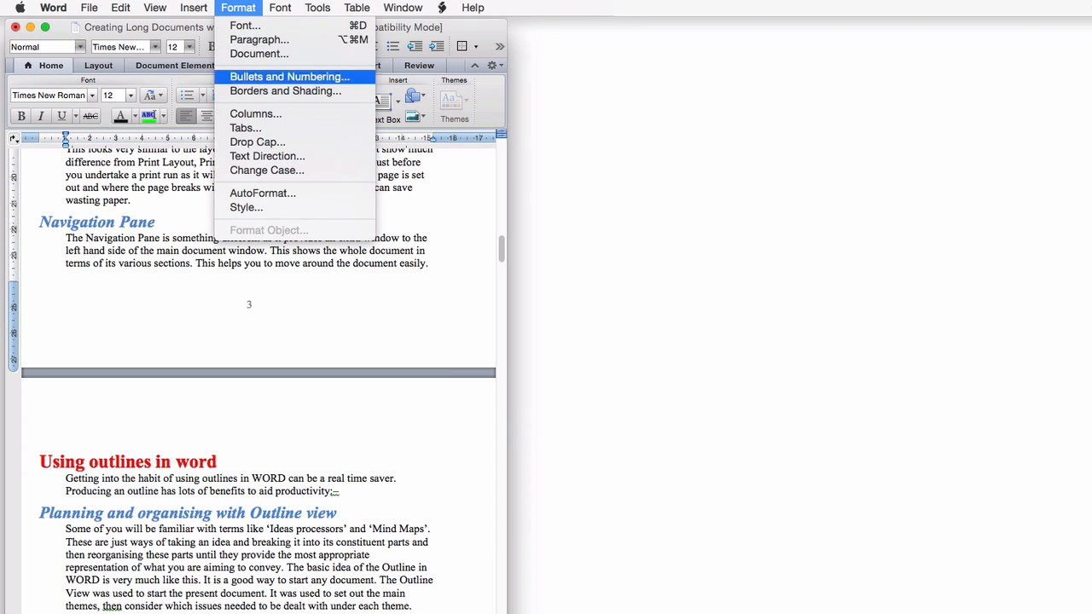
click(248, 207)
scroll(700, 136, up, 5)
click(669, 92)
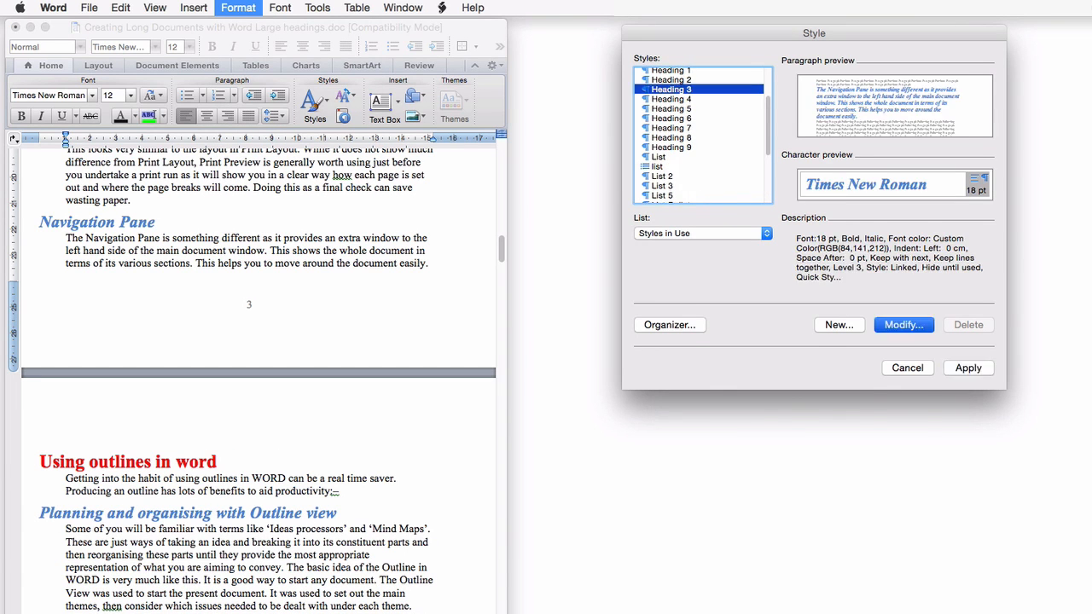
click(903, 324)
click(694, 461)
click(703, 494)
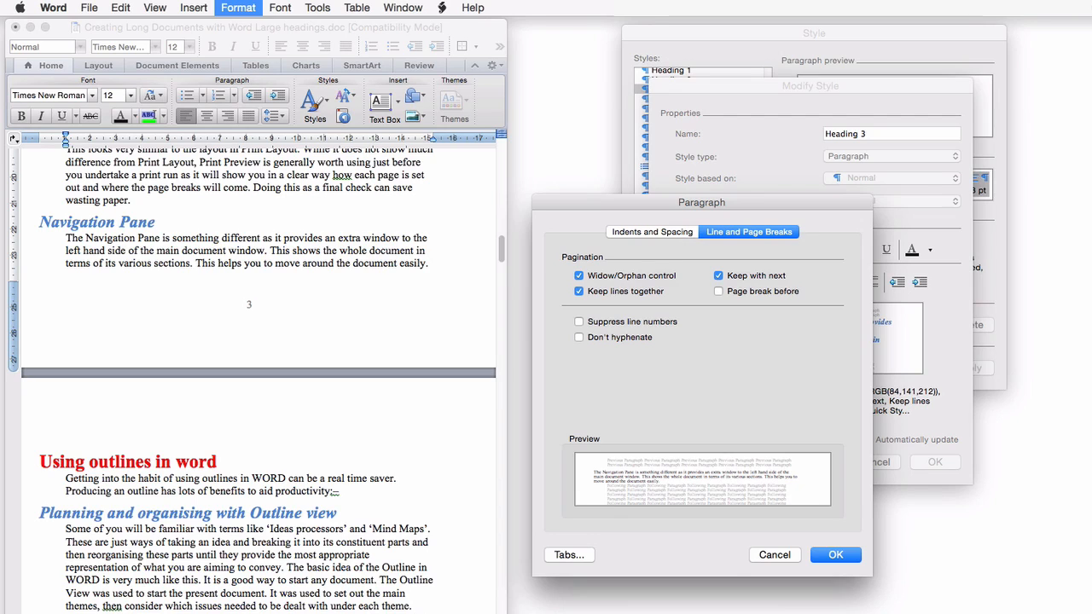
click(652, 231)
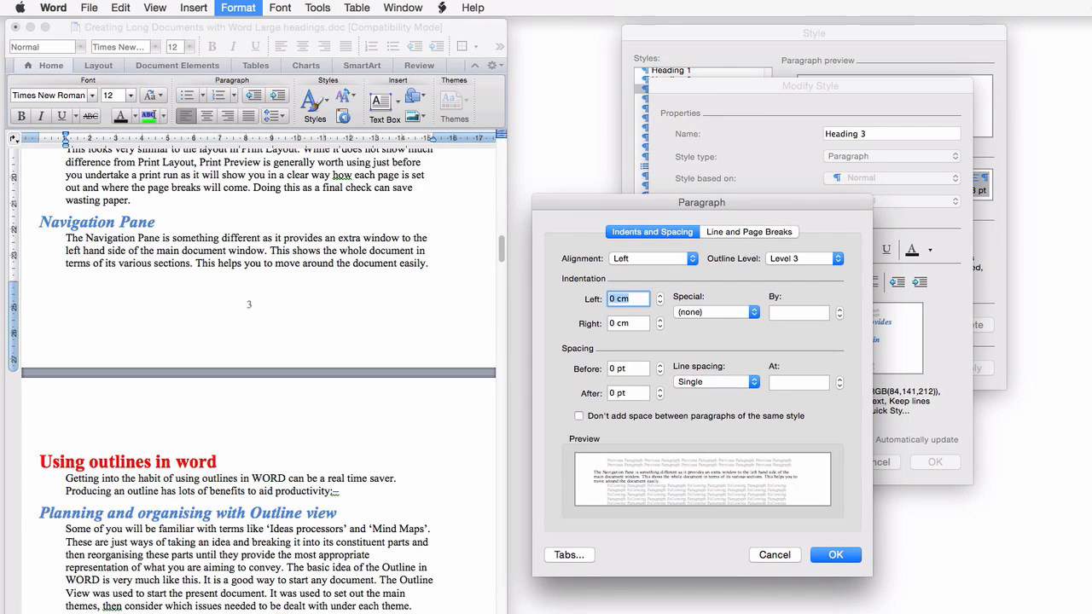
click(616, 394)
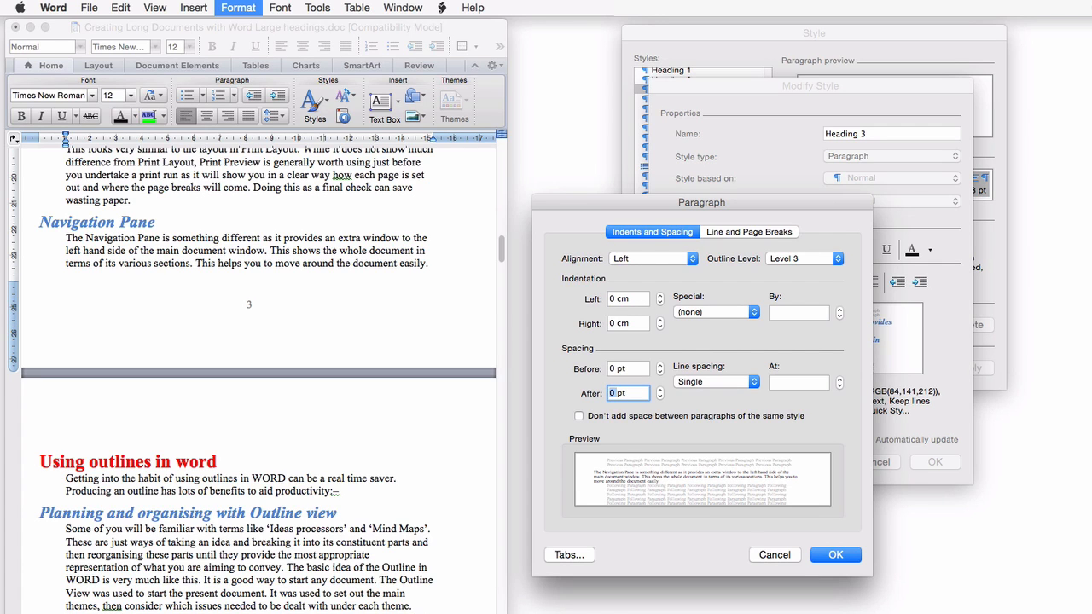
text(8)
key(Return)
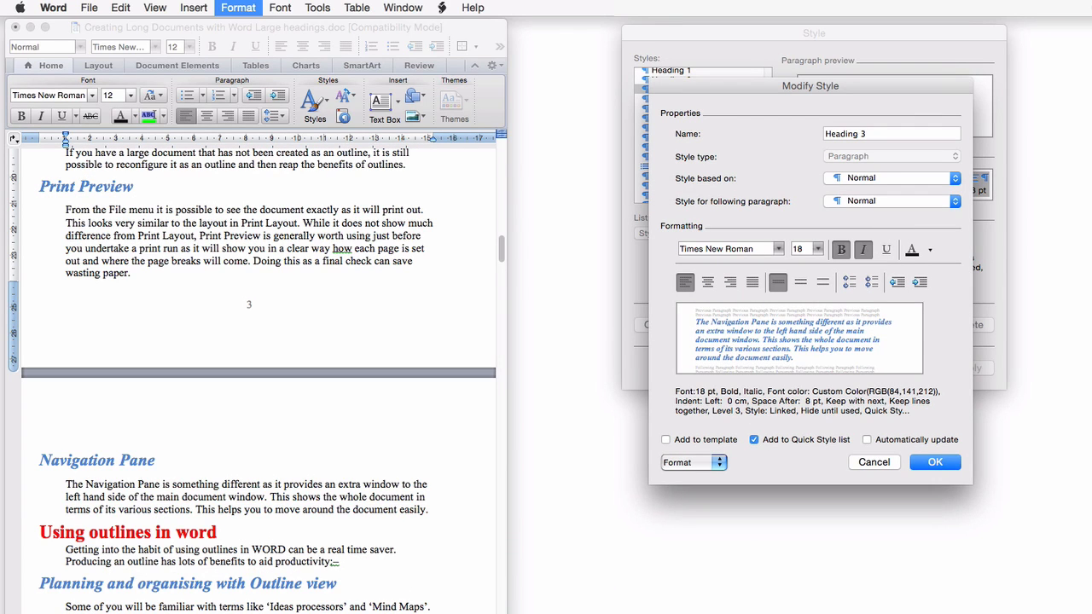
key(Return)
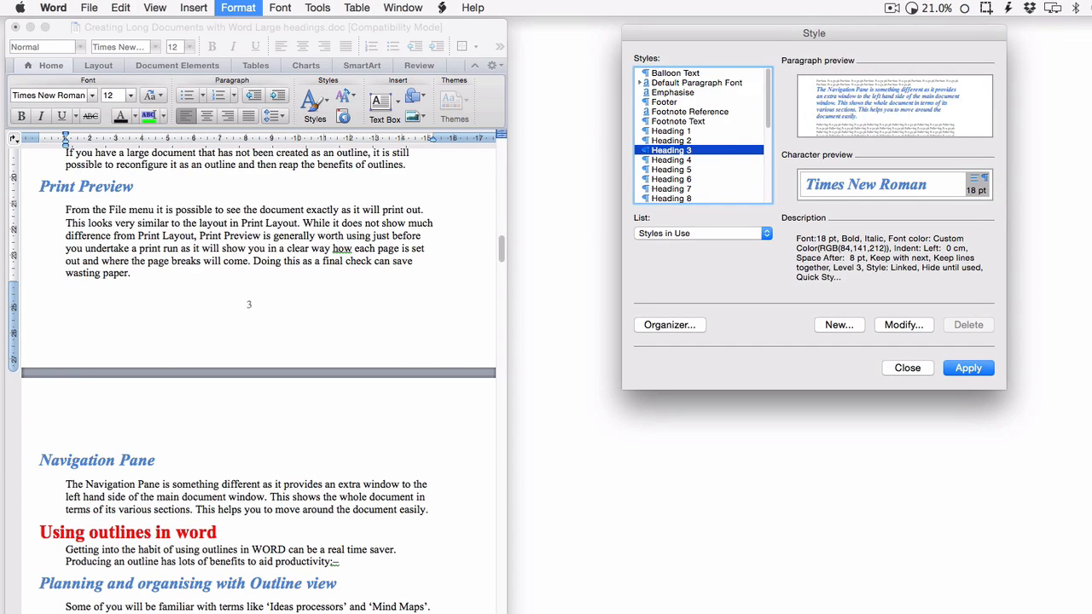